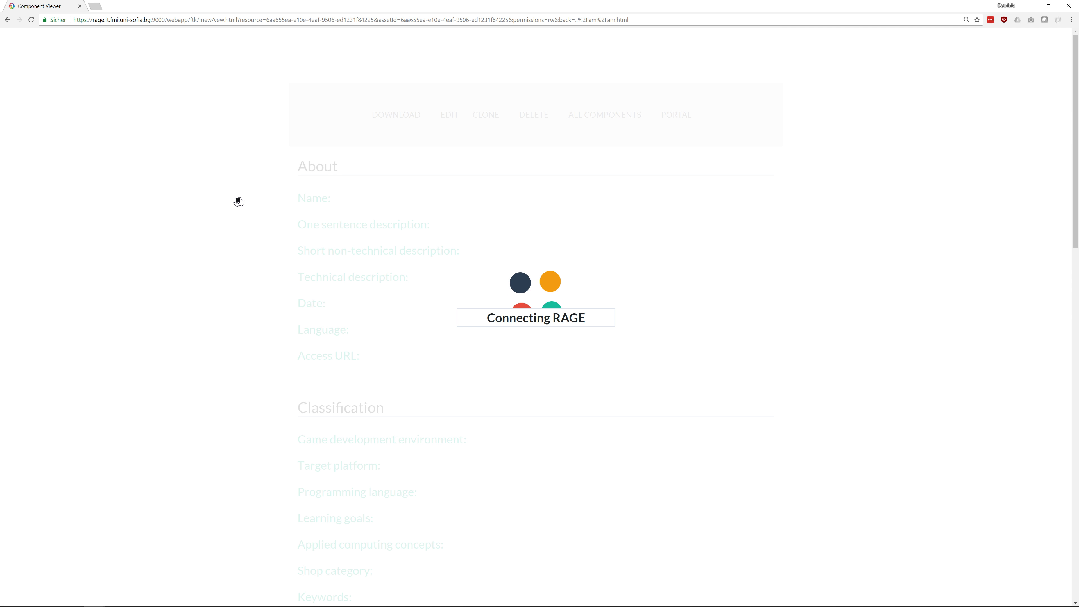
Open the existing component in the Component Wizard for editing, starting at Step 1, About
{"action": "left_click", "coordinate": [445, 123]}
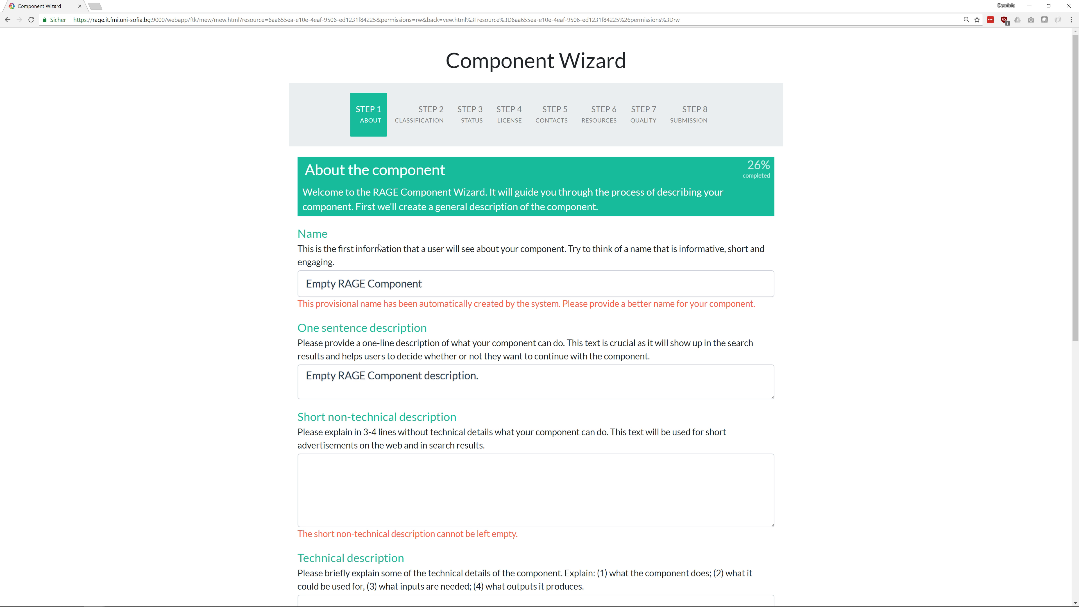
Rename the component to 'RAGE Tutorial Demo'
{"action": "left_click", "coordinate": [452, 280]}
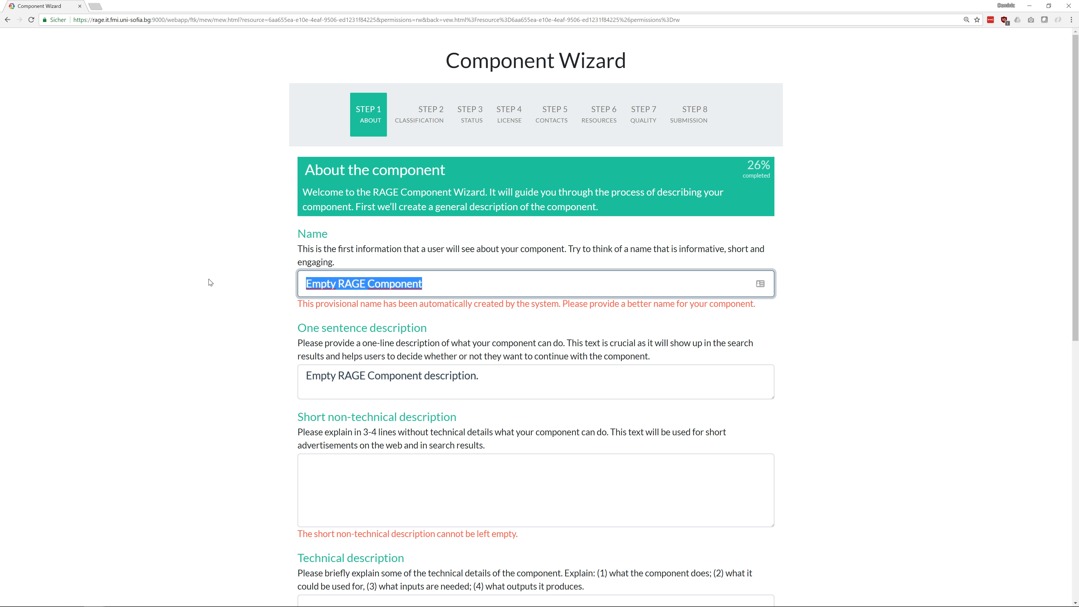
{"action": "type", "text": "RAGE Tu"}
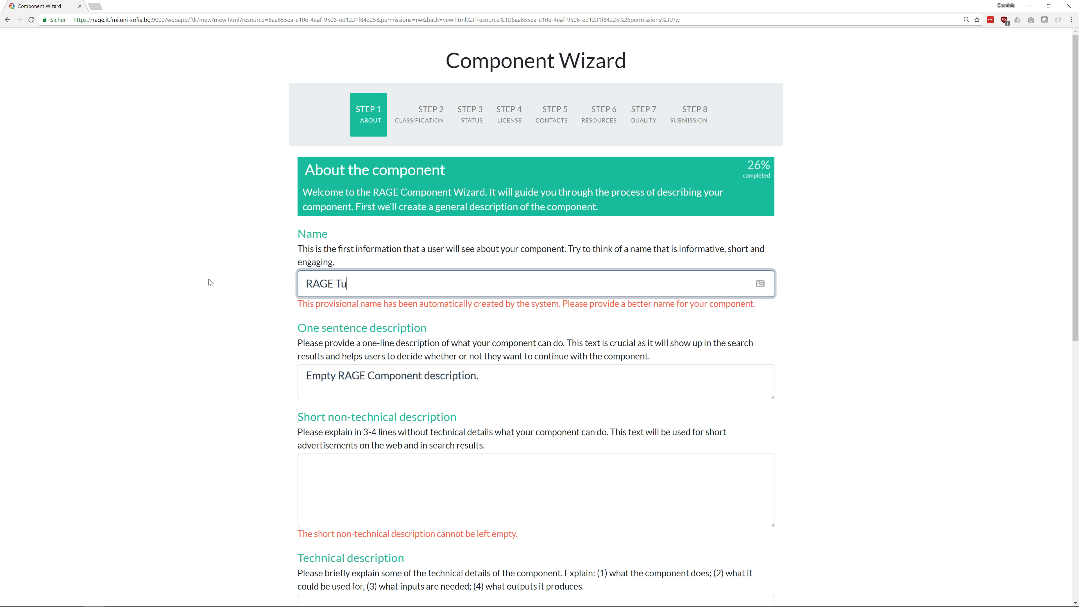
{"action": "type", "text": "torial Demo"}
{"action": "left_click", "coordinate": [396, 363]}
{"action": "scroll", "coordinate": [346, 365], "scroll_direction": "down", "scroll_amount": 1}
{"action": "scroll", "coordinate": [341, 352], "scroll_direction": "down", "scroll_amount": 3}
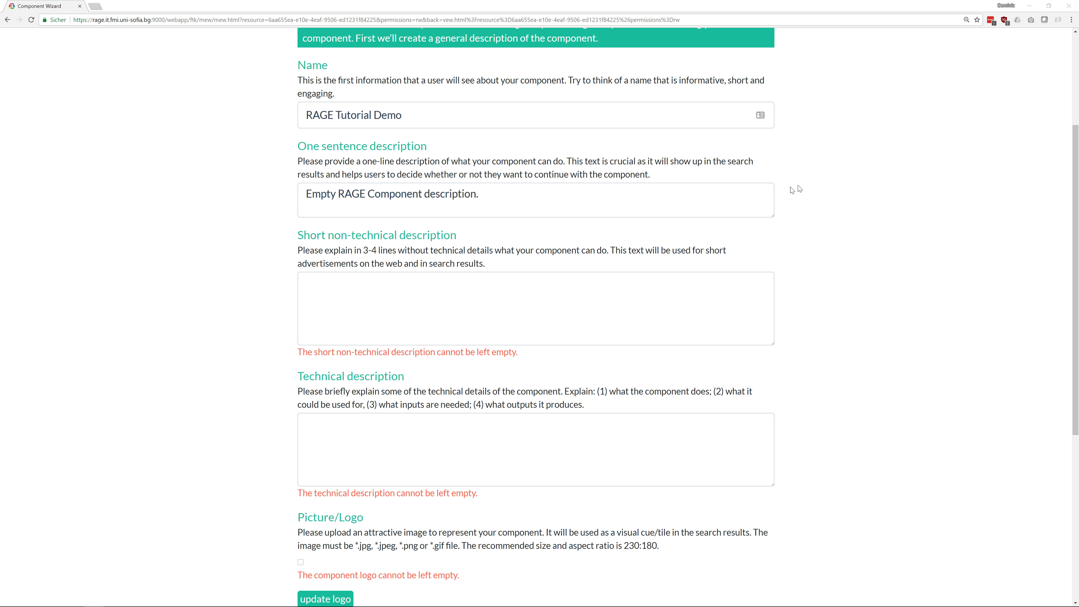
Paste in the one-sentence, two-bullet short non-technical, and numbered technical descriptions
{"action": "left_click_drag", "start_coordinate": [540, 191], "coordinate": [249, 182]}
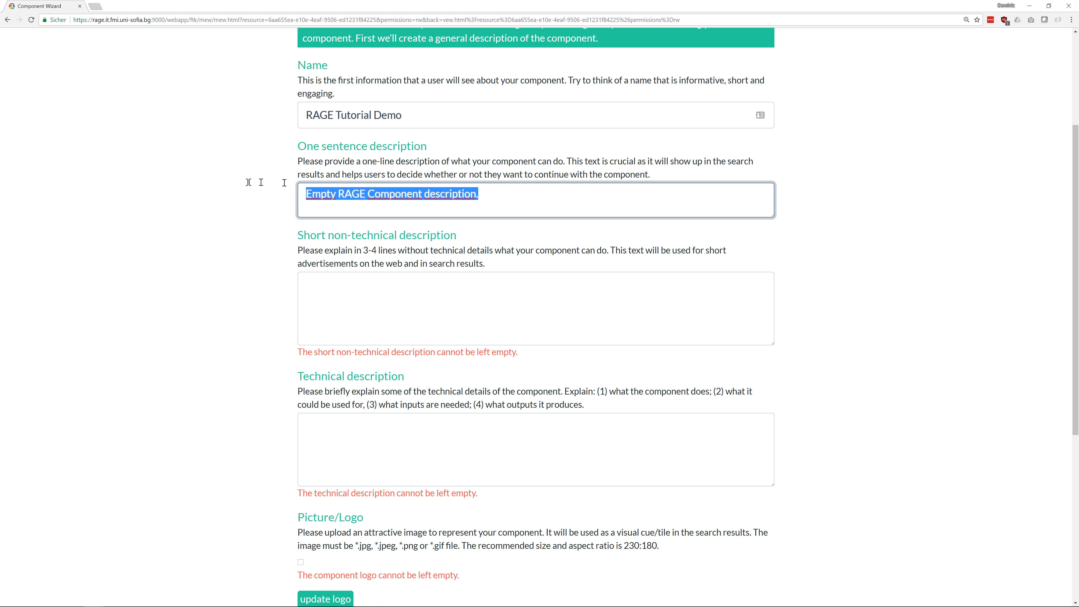
{"action": "type", "text": "This is an empty Component for the purpose of creating a RAGE tutorial."}
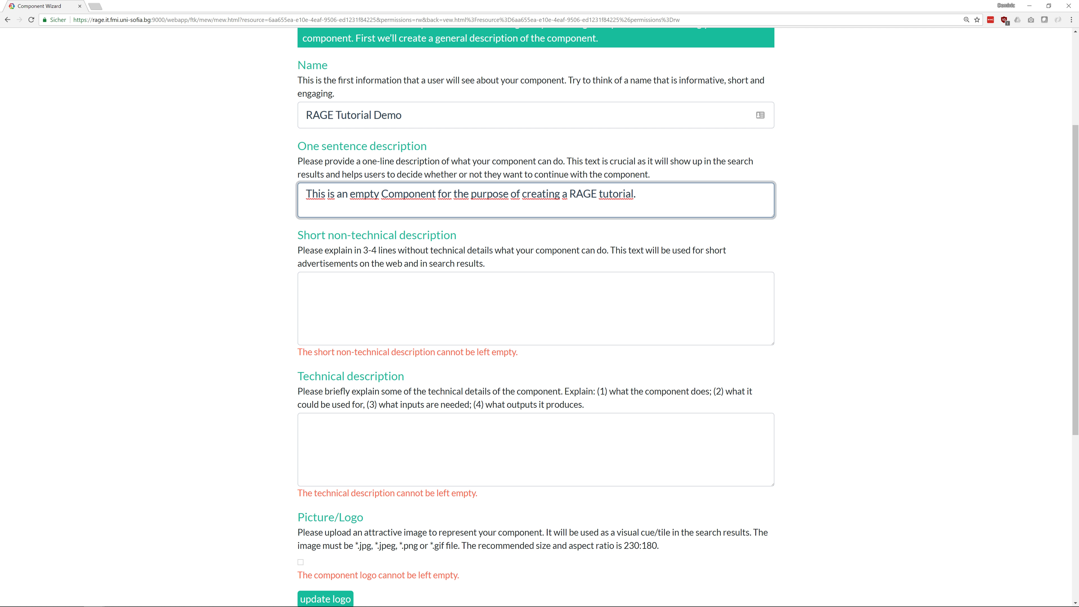
{"action": "key", "text": "alt+Tab"}
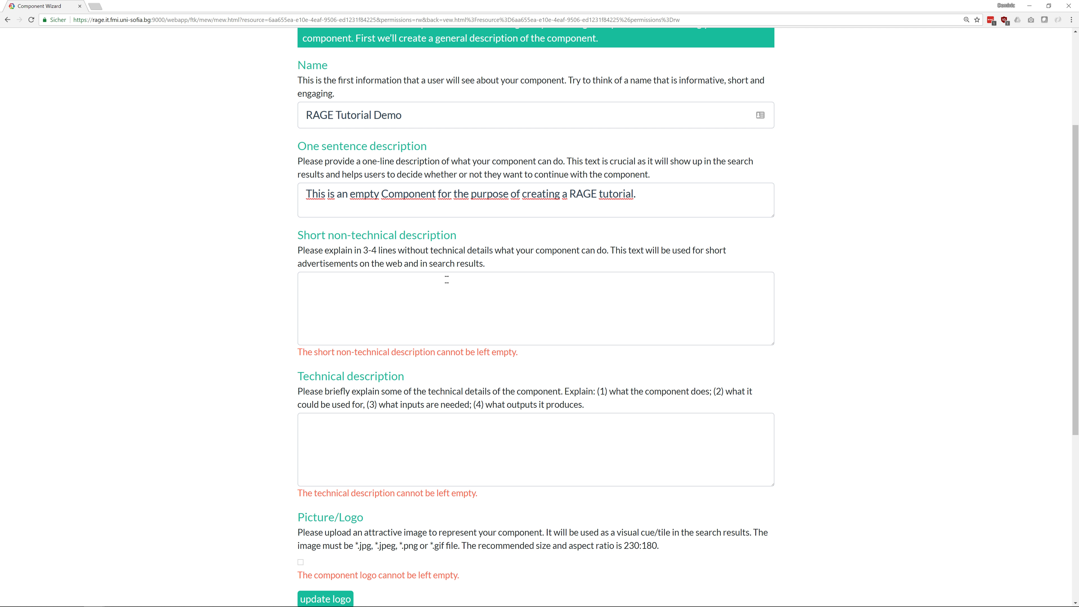
{"action": "left_click", "coordinate": [446, 279]}
{"action": "type", "text": "* This is just a demo * It really is"}
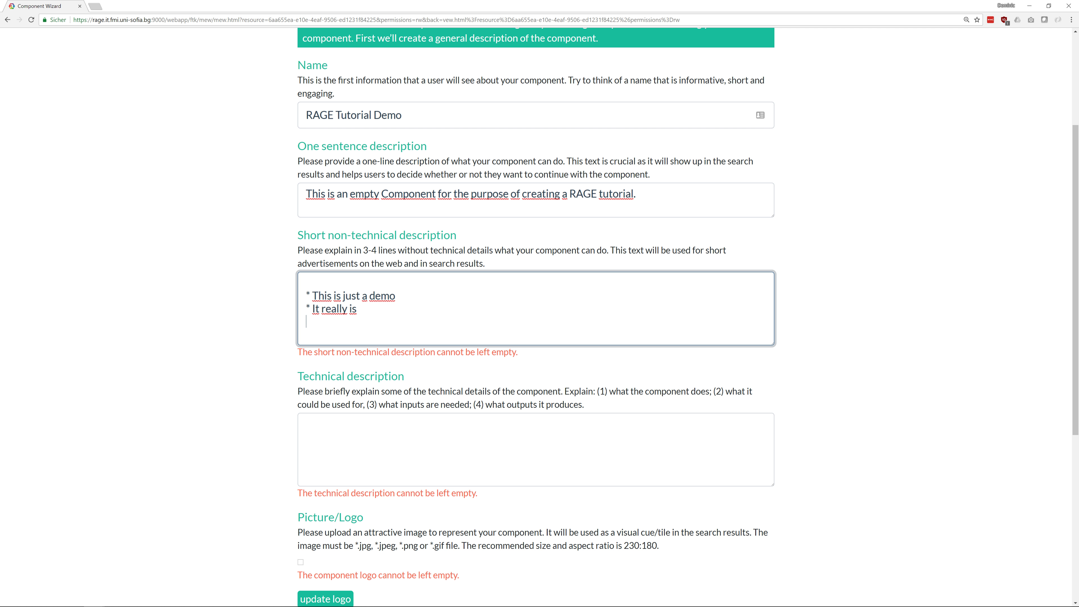
{"action": "key", "text": "alt+Tab"}
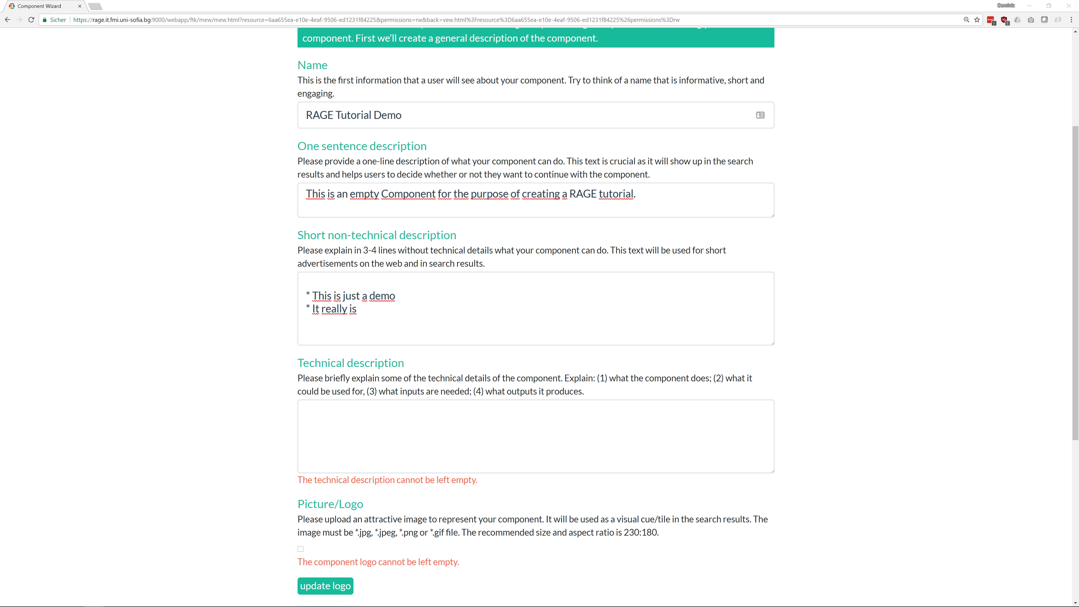
{"action": "left_click", "coordinate": [560, 425]}
{"action": "type", "text": "1. not really a component 2. educational"}
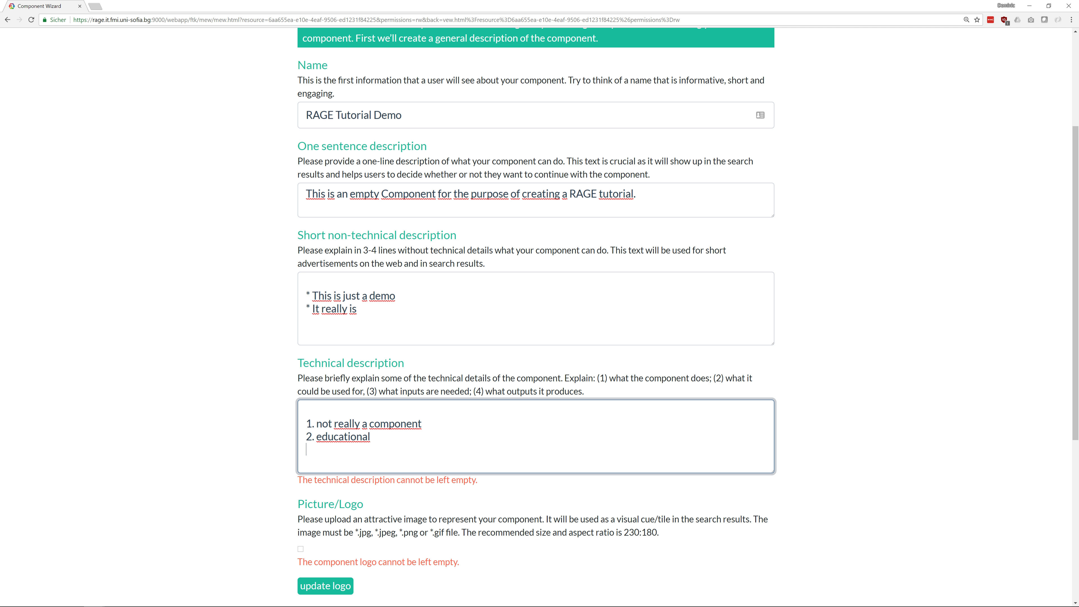
{"action": "scroll", "coordinate": [675, 398], "scroll_direction": "down", "scroll_amount": 5}
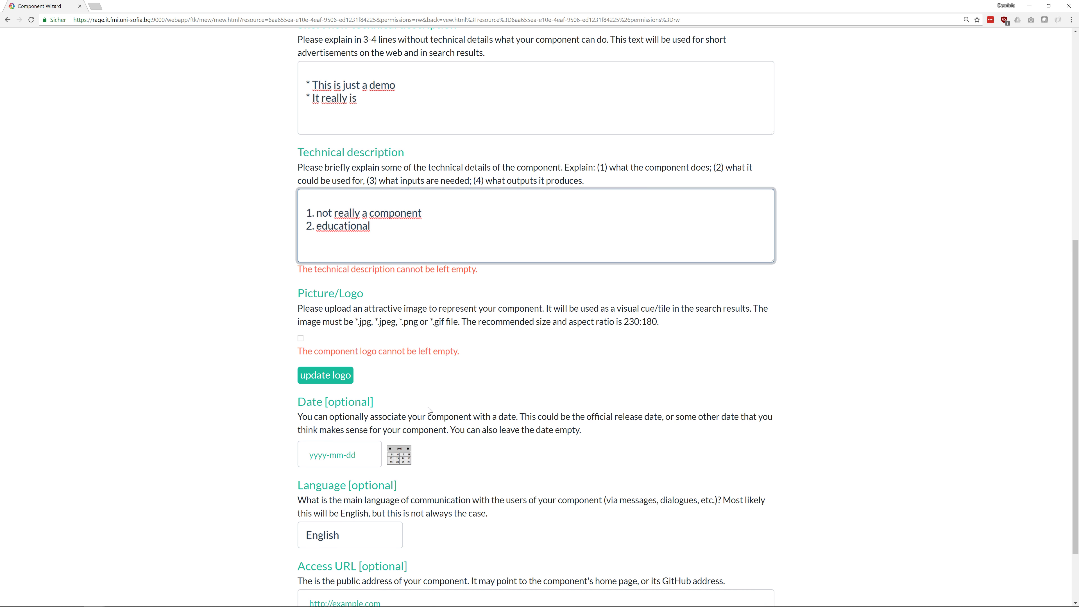
Upload Logo.png from the Desktop as the component's logo image
{"action": "left_click", "coordinate": [318, 378]}
{"action": "left_click", "coordinate": [320, 364]}
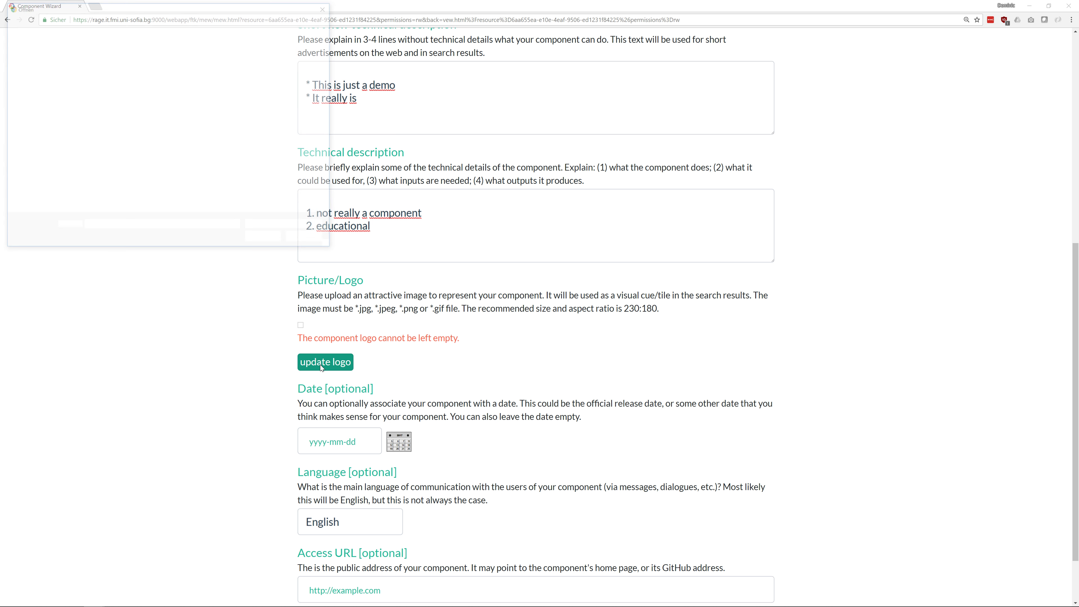
{"action": "left_click", "coordinate": [153, 79]}
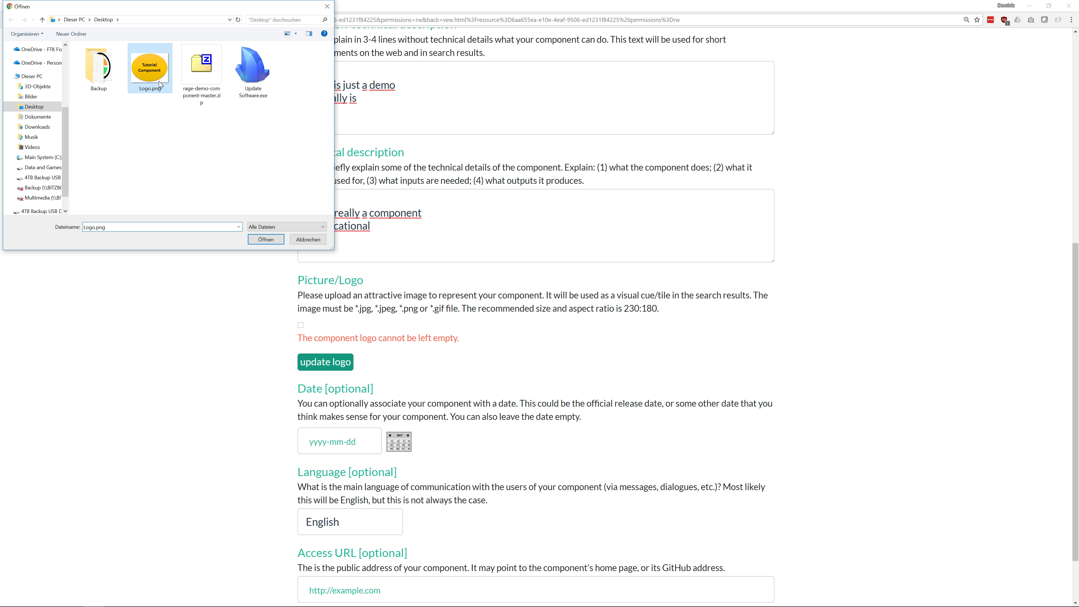
{"action": "left_click", "coordinate": [264, 239]}
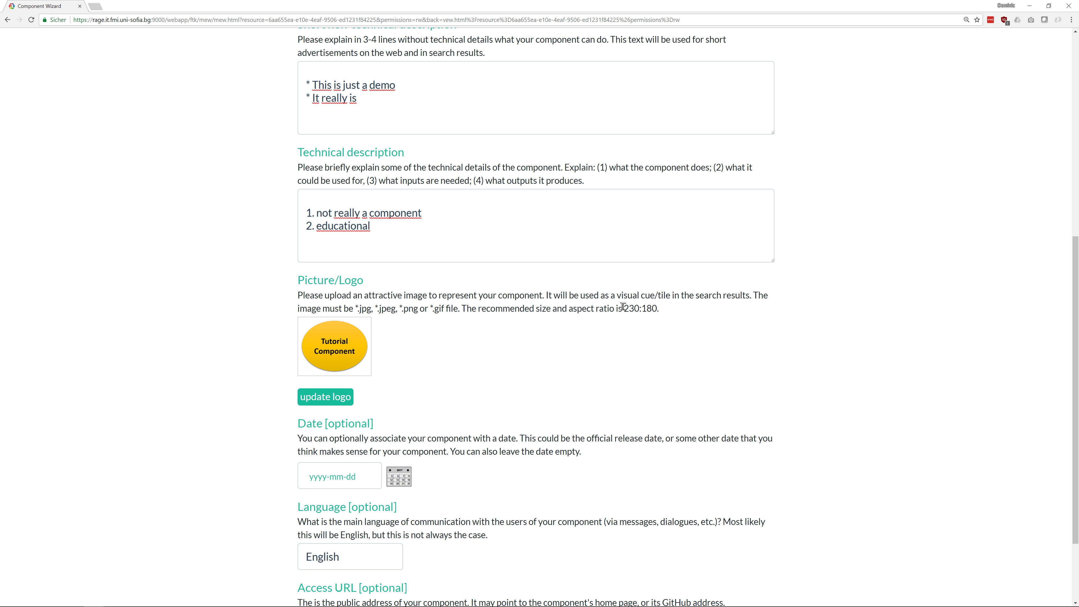
{"action": "left_click_drag", "start_coordinate": [622, 306], "coordinate": [562, 376]}
Date the component 9 May 2018, add the GitHub repository as access URL, and continue to Step 2
{"action": "scroll", "coordinate": [403, 356], "scroll_direction": "down", "scroll_amount": 3}
{"action": "left_click", "coordinate": [399, 372]}
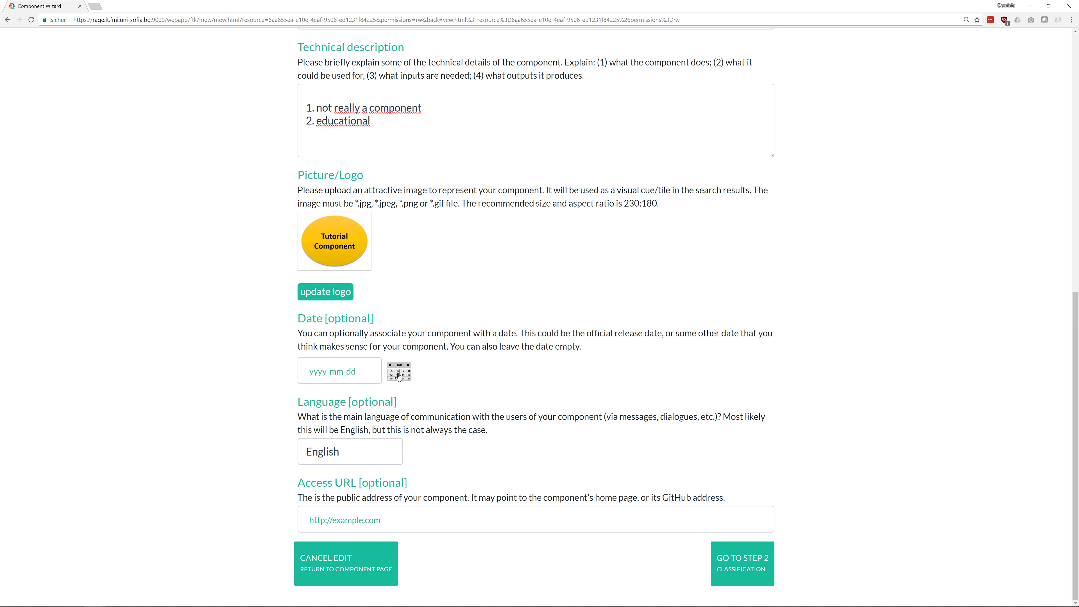
{"action": "left_click", "coordinate": [384, 462]}
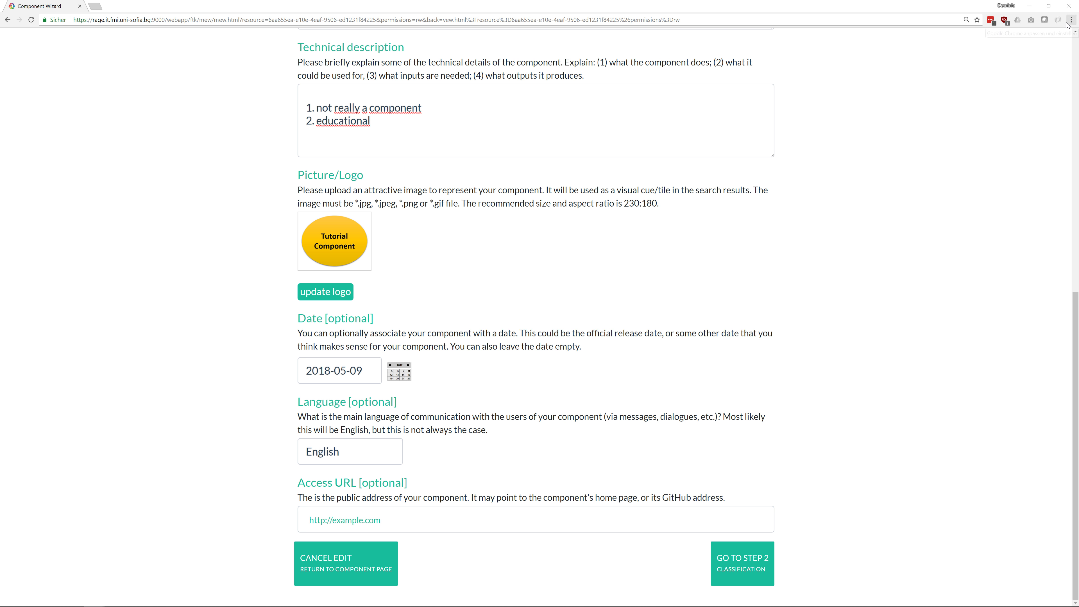
{"action": "left_click", "coordinate": [417, 518]}
{"action": "type", "text": "https://github.com/heutelbeck/rage-demo-component"}
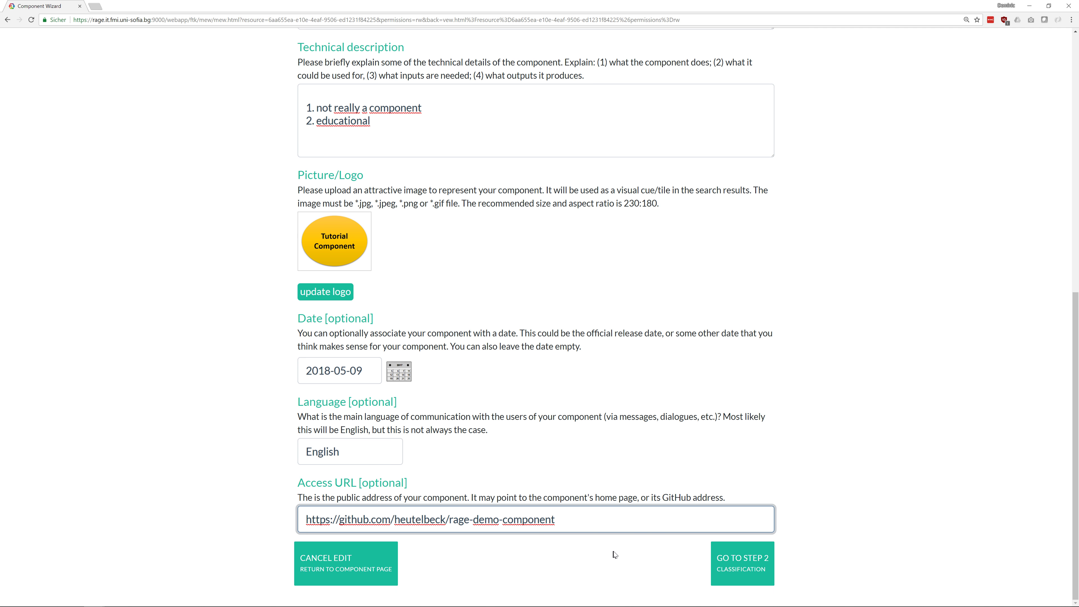
{"action": "left_click", "coordinate": [738, 566]}
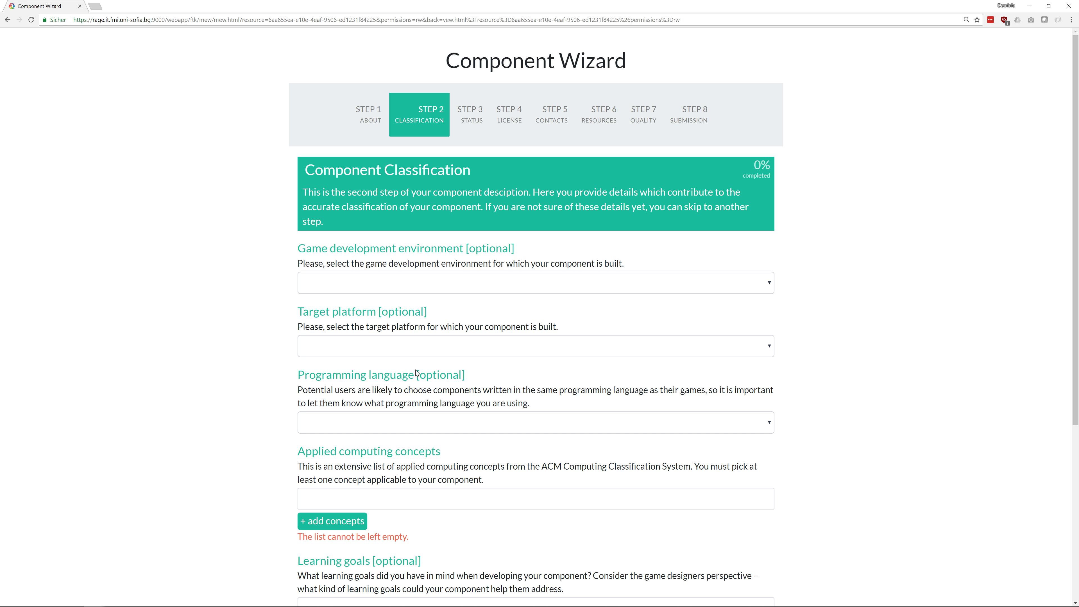
Set the development environment to Unity, target platform to Windows and language to C#
{"action": "left_click", "coordinate": [390, 288]}
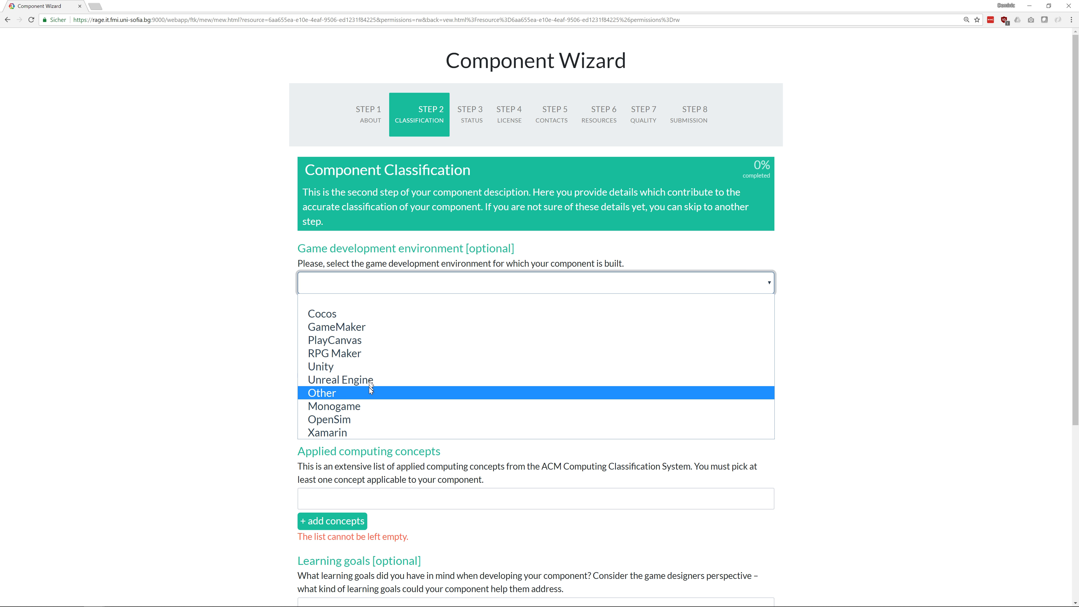
{"action": "left_click", "coordinate": [369, 366]}
{"action": "left_click", "coordinate": [370, 354]}
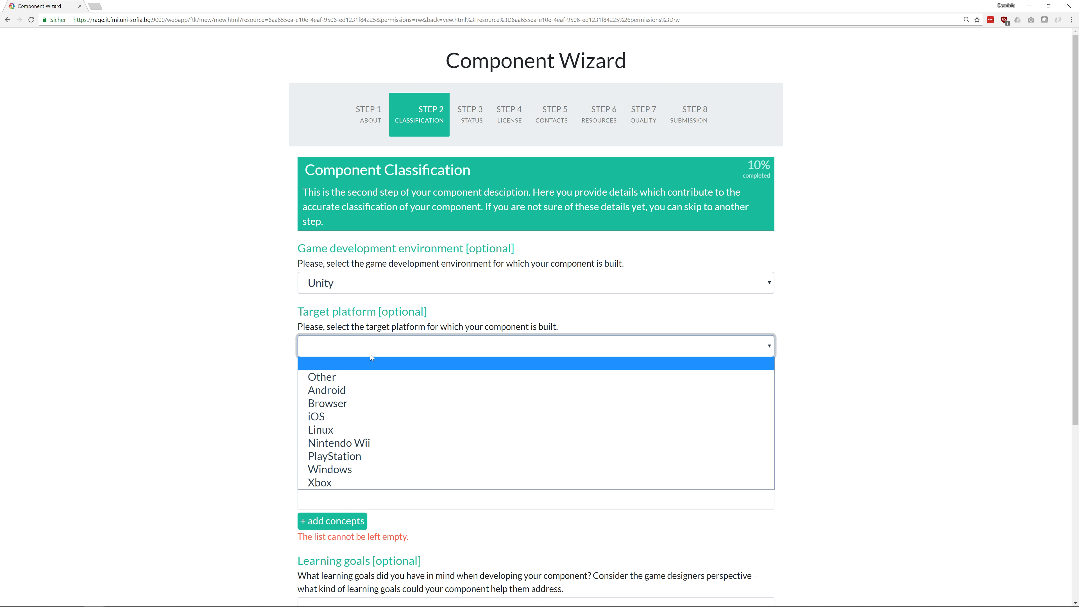
{"action": "left_click", "coordinate": [355, 467]}
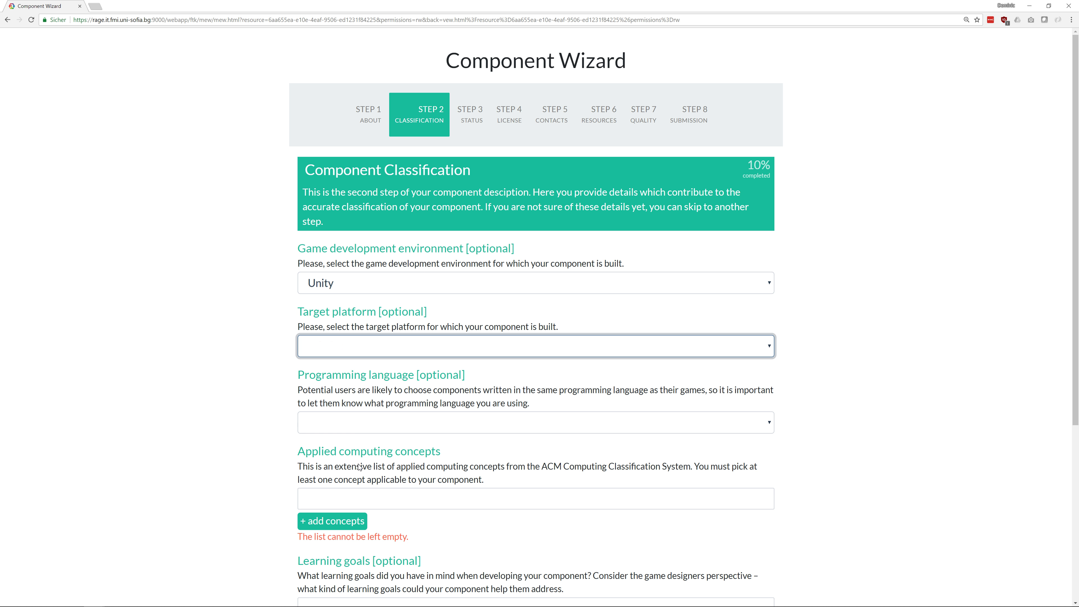
{"action": "left_click", "coordinate": [391, 425]}
{"action": "left_click", "coordinate": [378, 449]}
{"action": "left_click", "coordinate": [251, 466]}
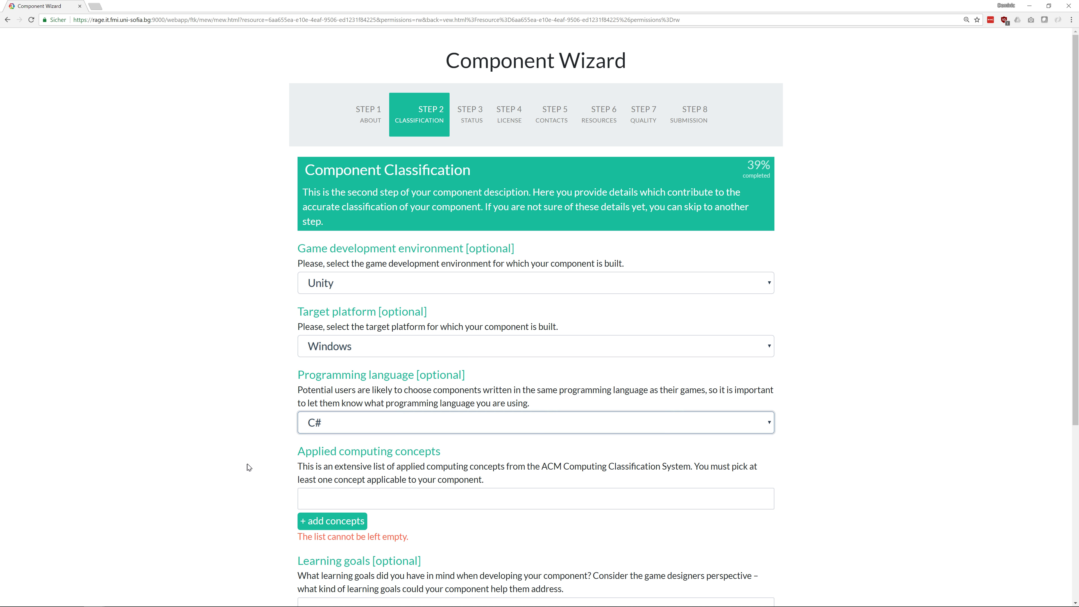
{"action": "scroll", "coordinate": [251, 450], "scroll_direction": "down", "scroll_amount": 5}
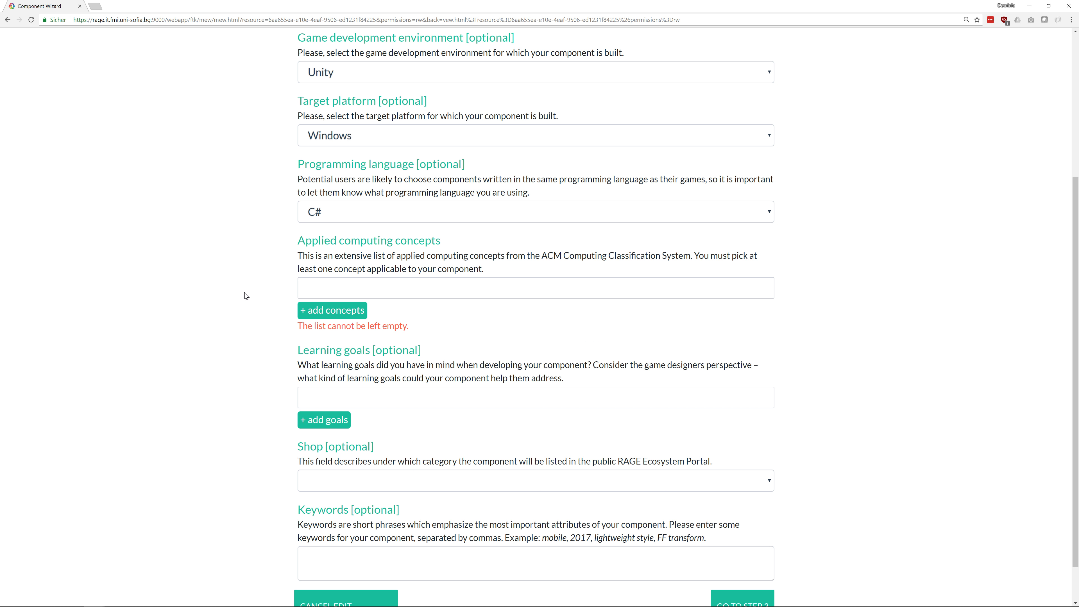
Add computing concepts Network forensics and System forensics, and learning goal Autonomy
{"action": "left_click", "coordinate": [327, 310]}
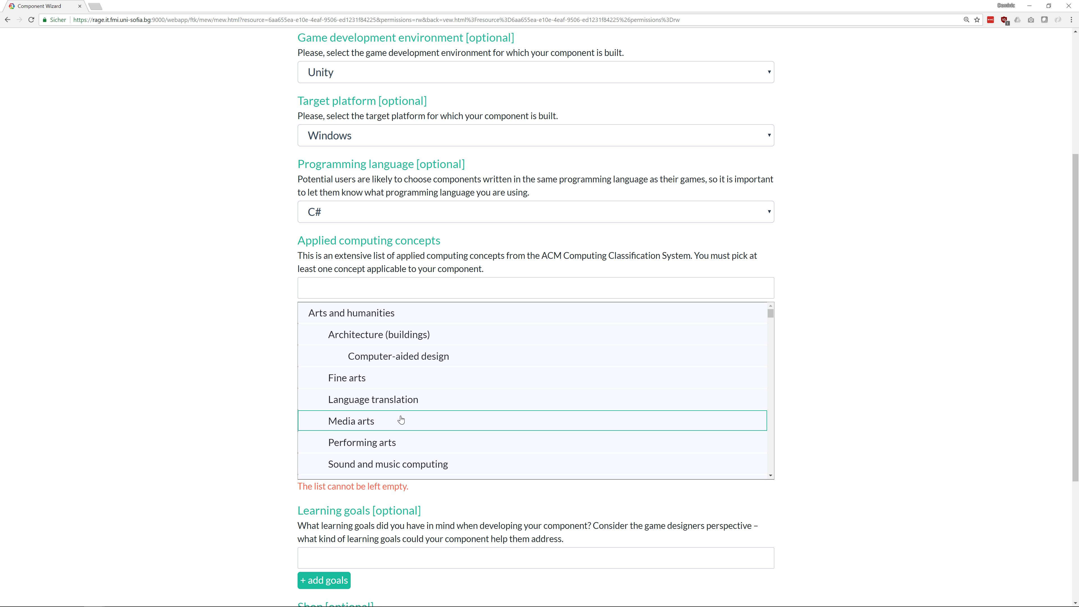
{"action": "scroll", "coordinate": [400, 423], "scroll_direction": "down", "scroll_amount": 4}
{"action": "left_click", "coordinate": [400, 407]}
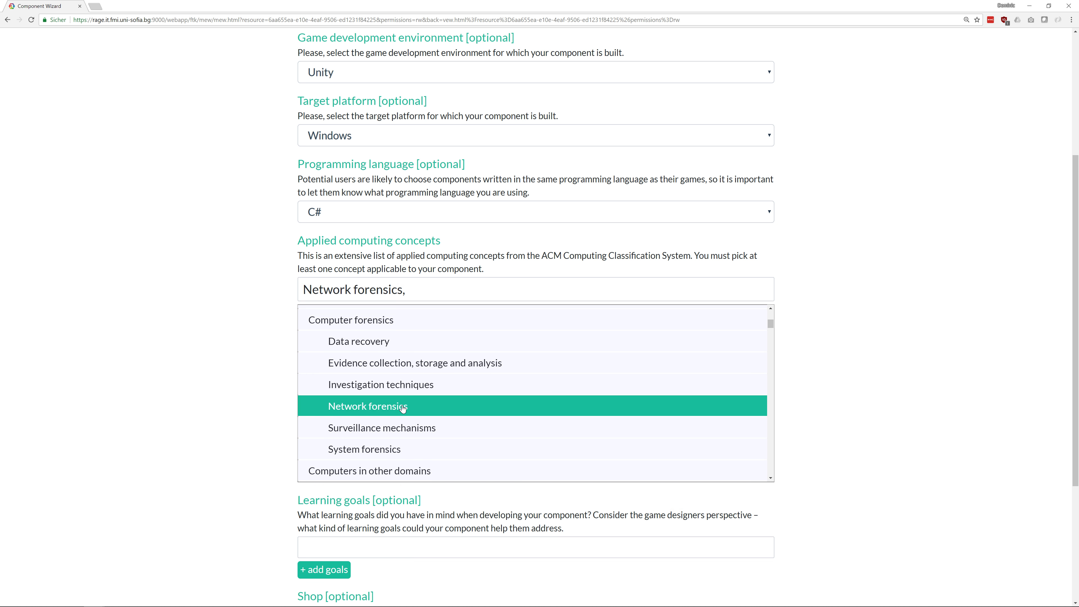
{"action": "left_click", "coordinate": [367, 453]}
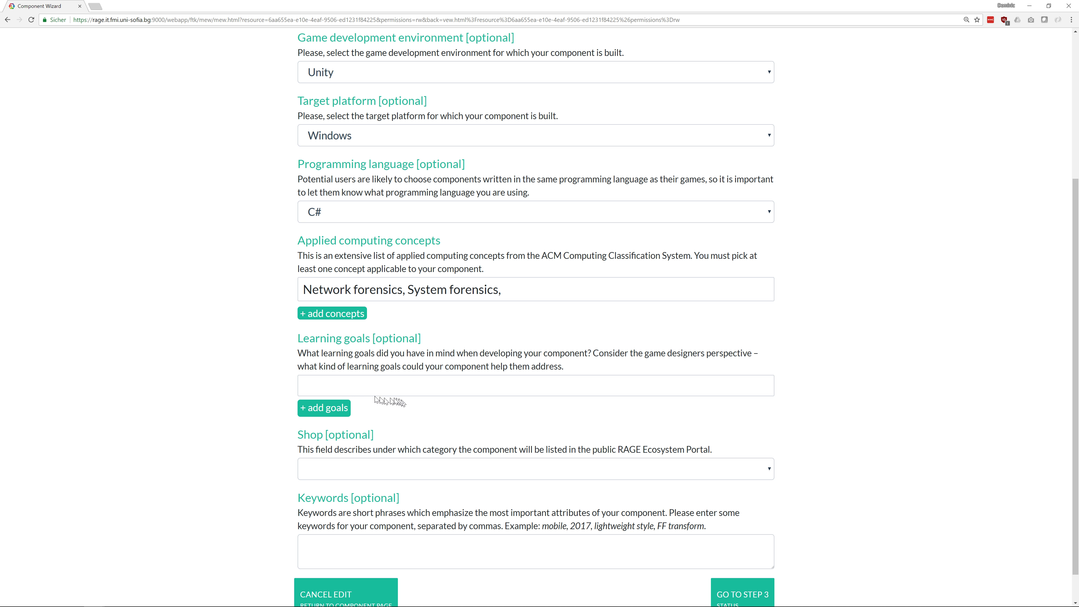
{"action": "left_click", "coordinate": [338, 408]}
{"action": "scroll", "coordinate": [418, 460], "scroll_direction": "down", "scroll_amount": 5}
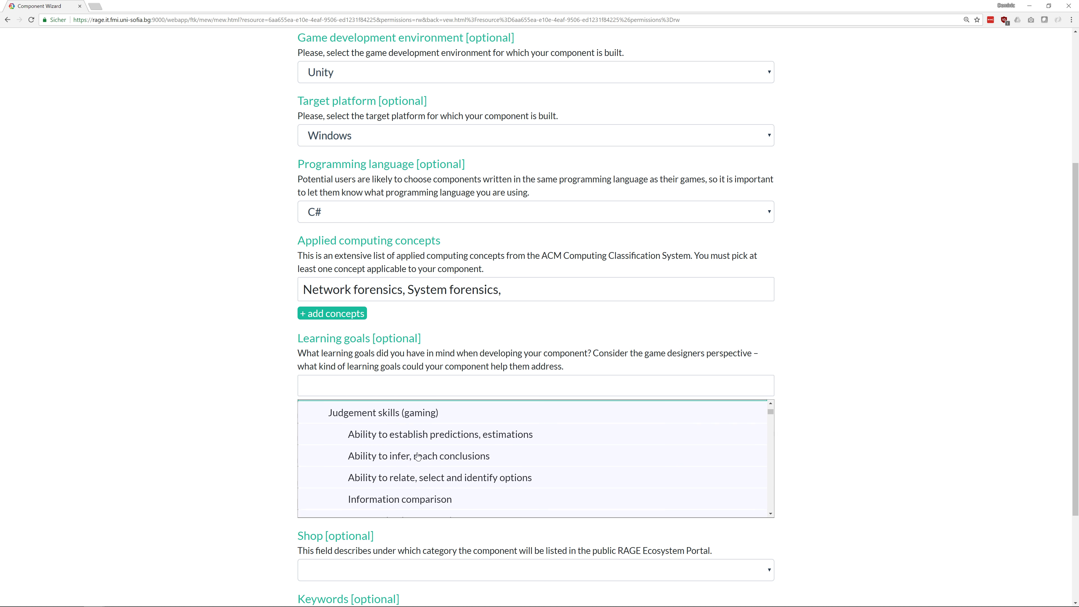
{"action": "left_click", "coordinate": [407, 461]}
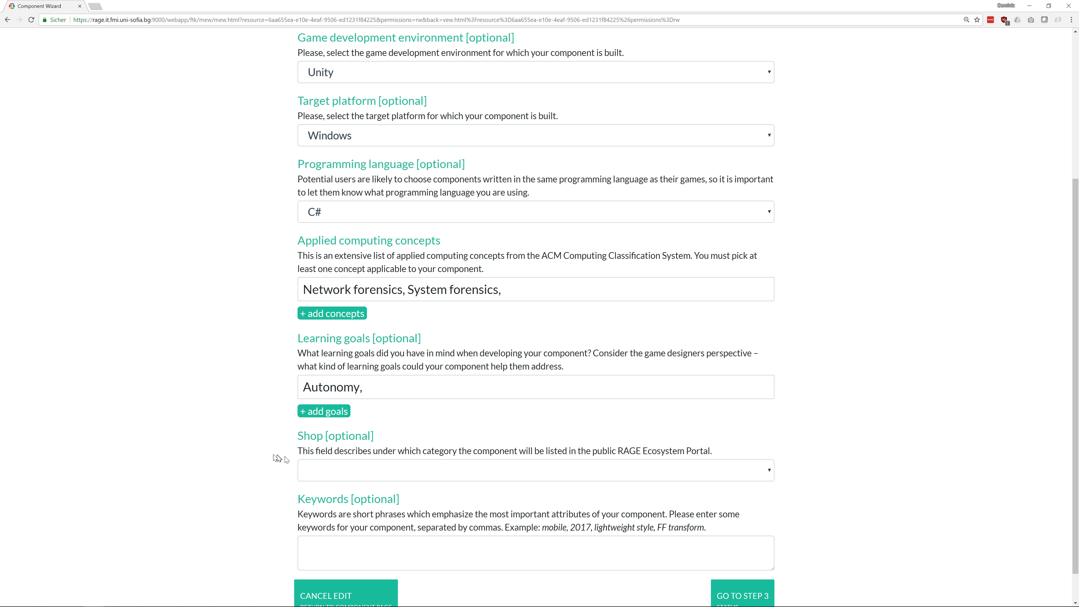
{"action": "scroll", "coordinate": [274, 453], "scroll_direction": "down", "scroll_amount": 1}
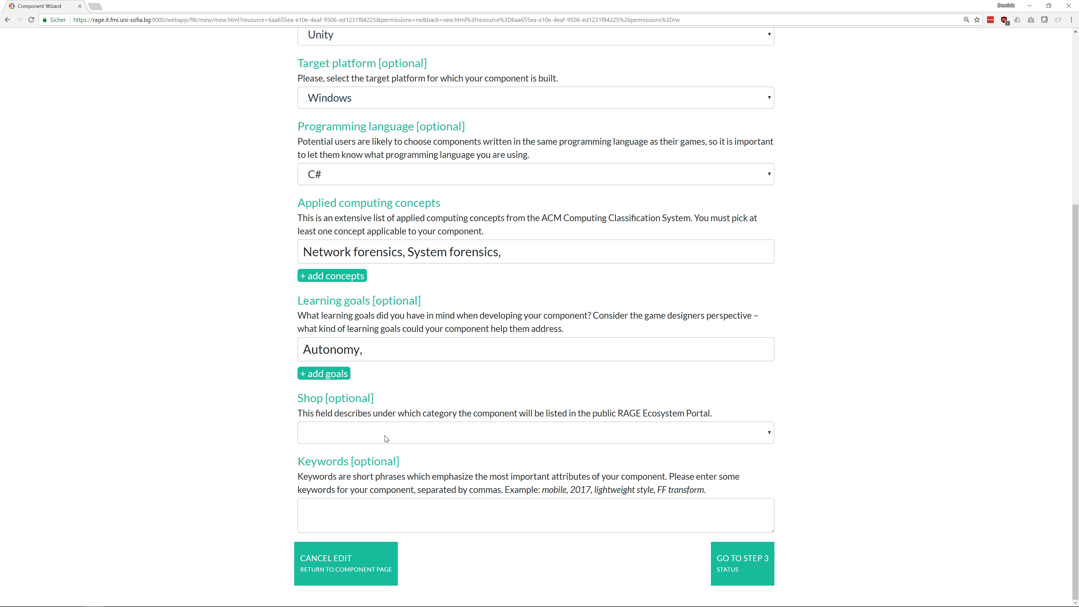
File the component under Language Processing, add keywords 'demo, tutorials, educationa', and go to Step 3
{"action": "left_click", "coordinate": [768, 432]}
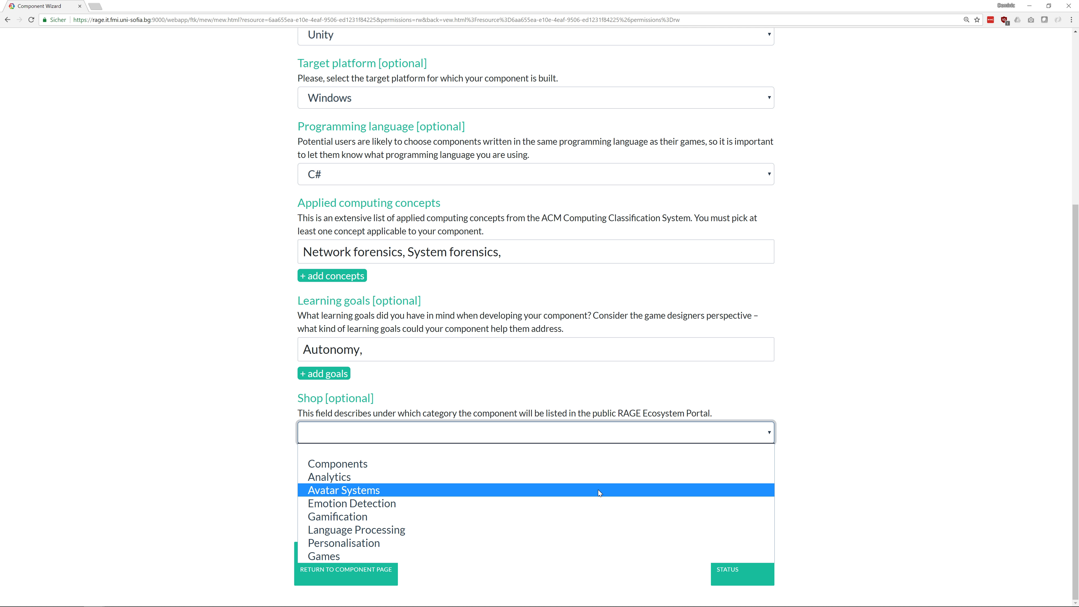
{"action": "left_click", "coordinate": [586, 533]}
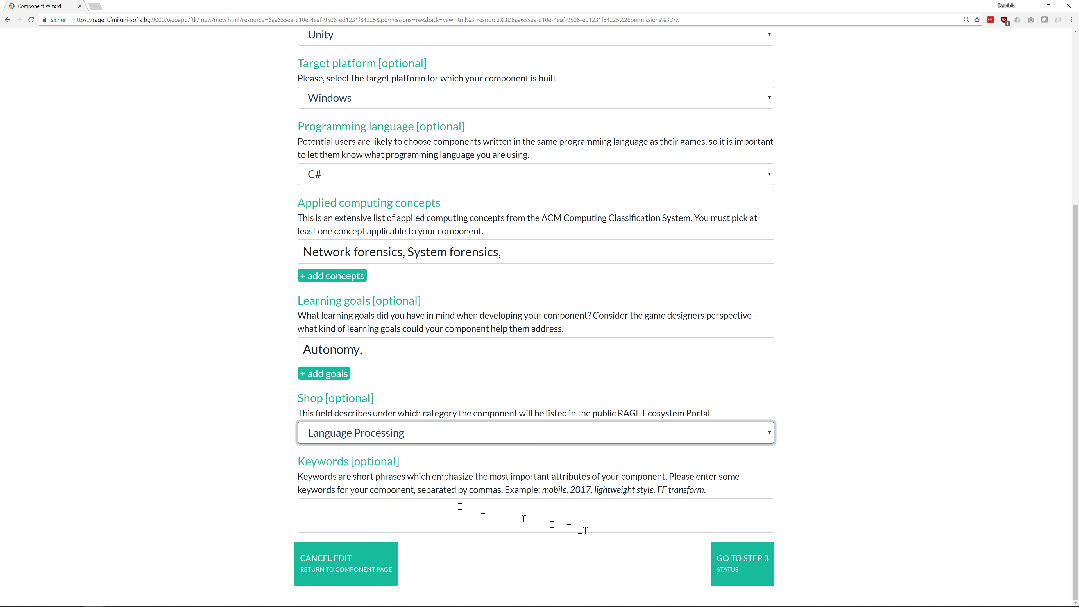
{"action": "left_click", "coordinate": [385, 515]}
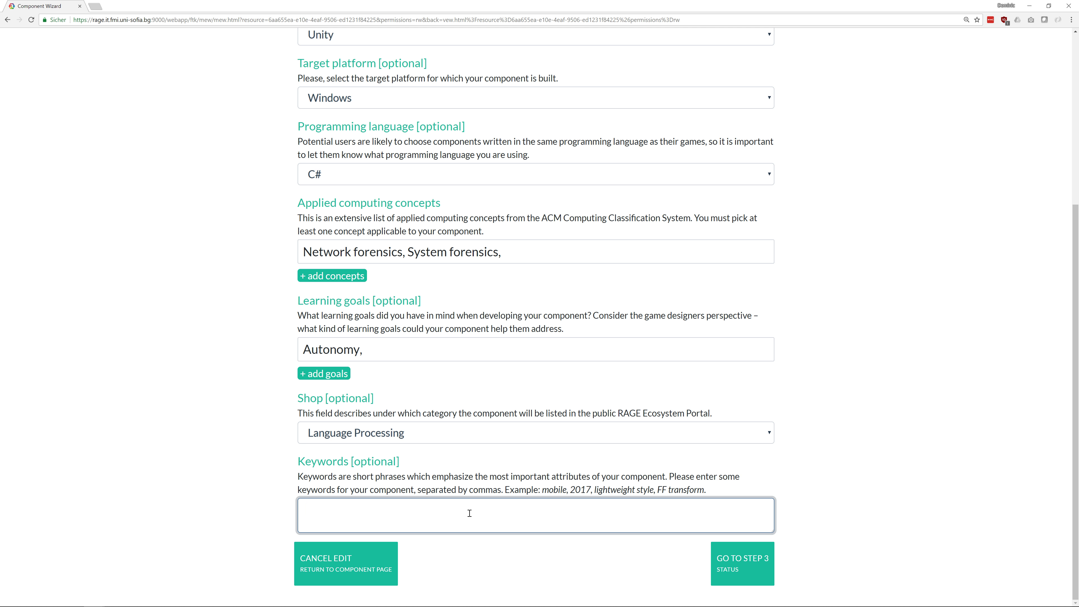
{"action": "type", "text": "demo, tutorials, e"}
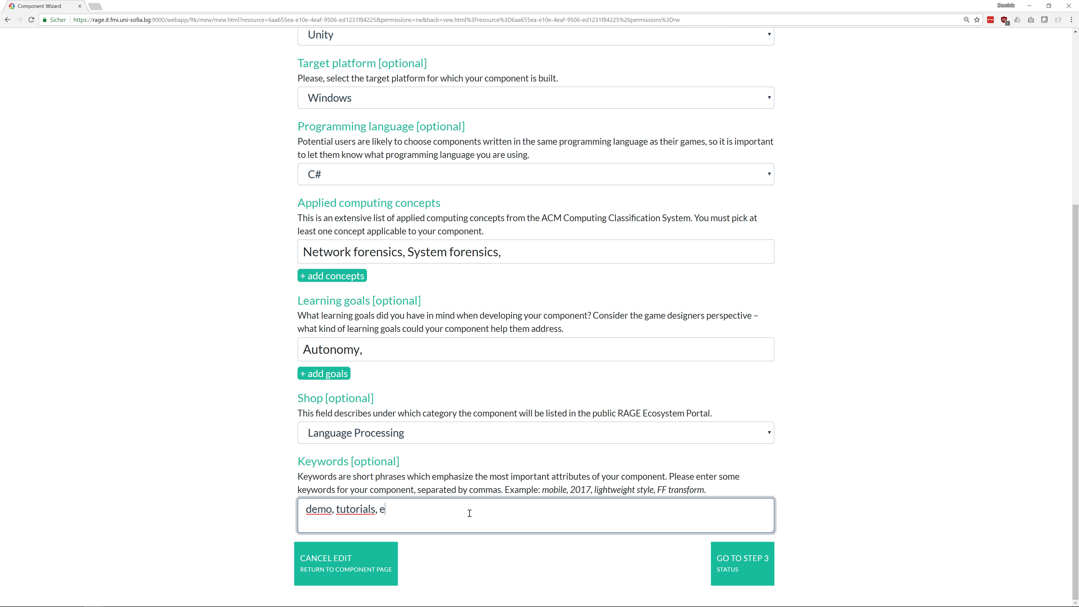
{"action": "type", "text": "ducational"}
{"action": "left_click", "coordinate": [722, 561]}
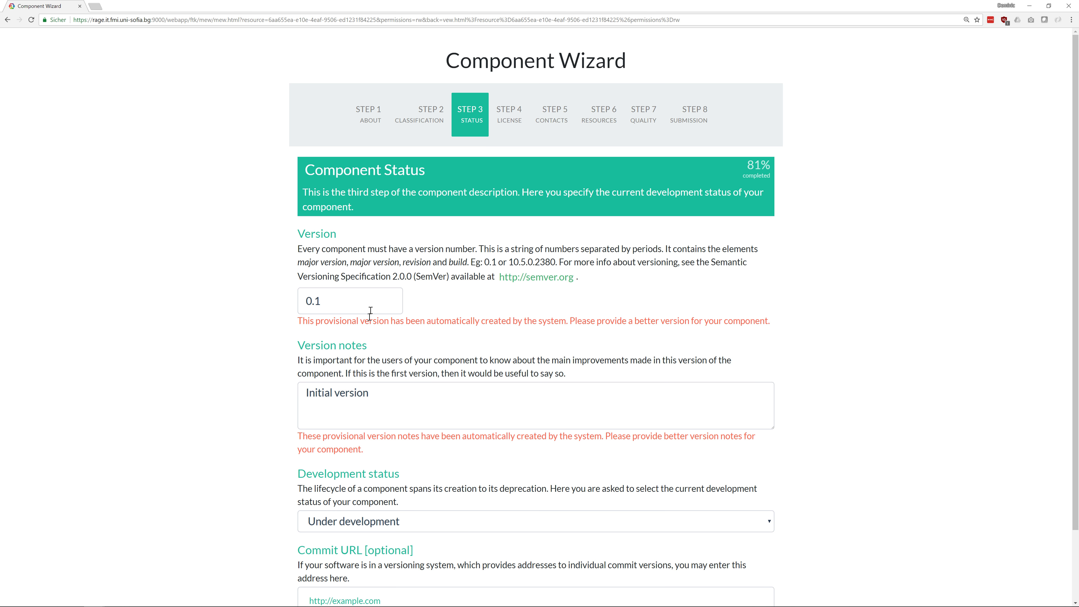
Set version 0.3, notes 'Initial version!', status Completed, and paste the GitHub commit URL
{"action": "left_click", "coordinate": [382, 309]}
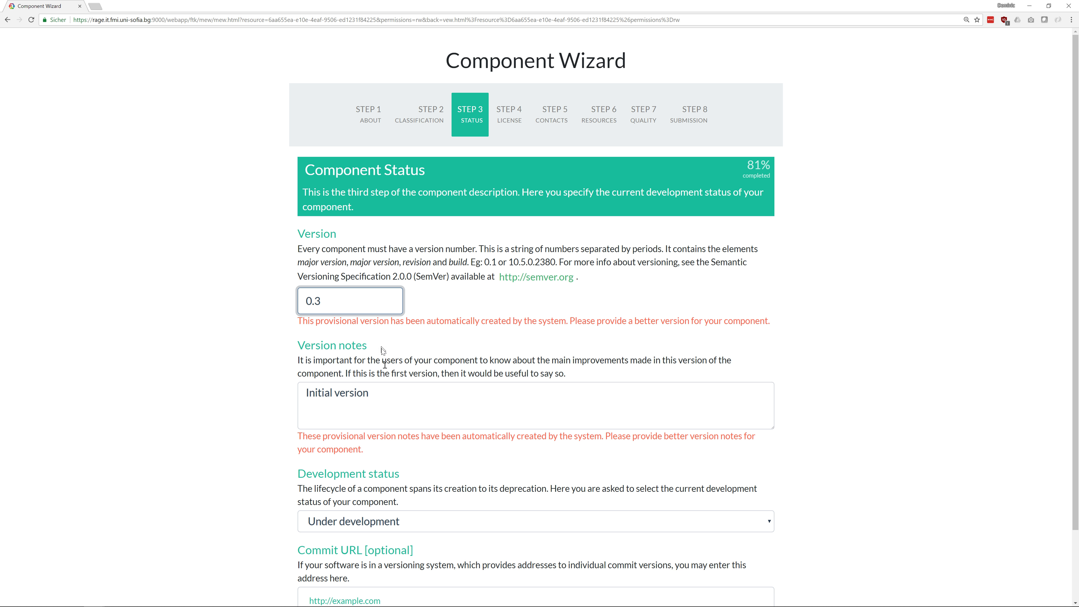
{"action": "left_click", "coordinate": [397, 409]}
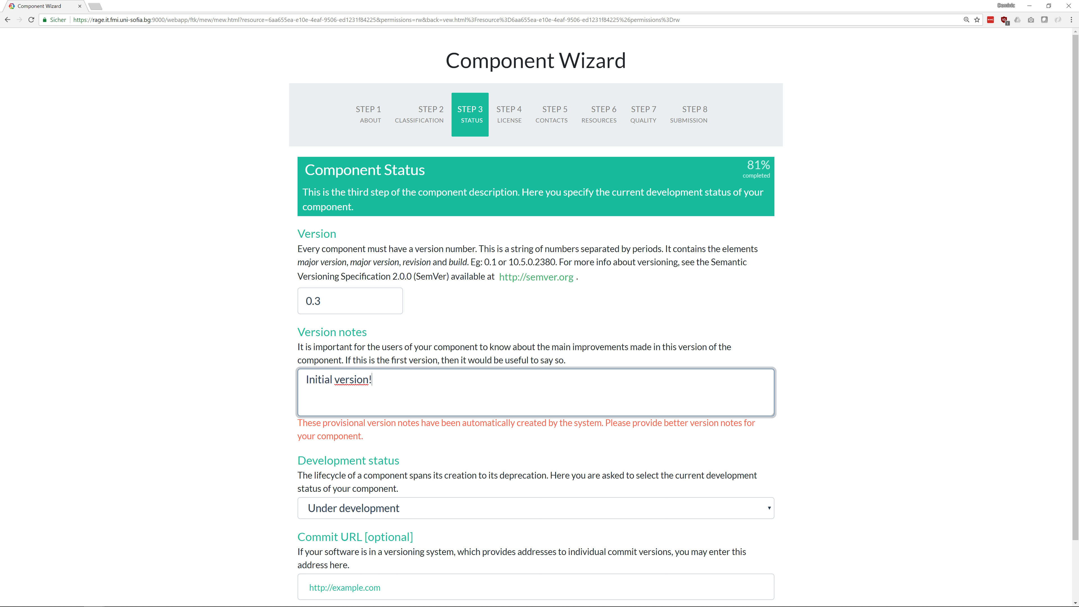
{"action": "scroll", "coordinate": [394, 405], "scroll_direction": "down", "scroll_amount": 2}
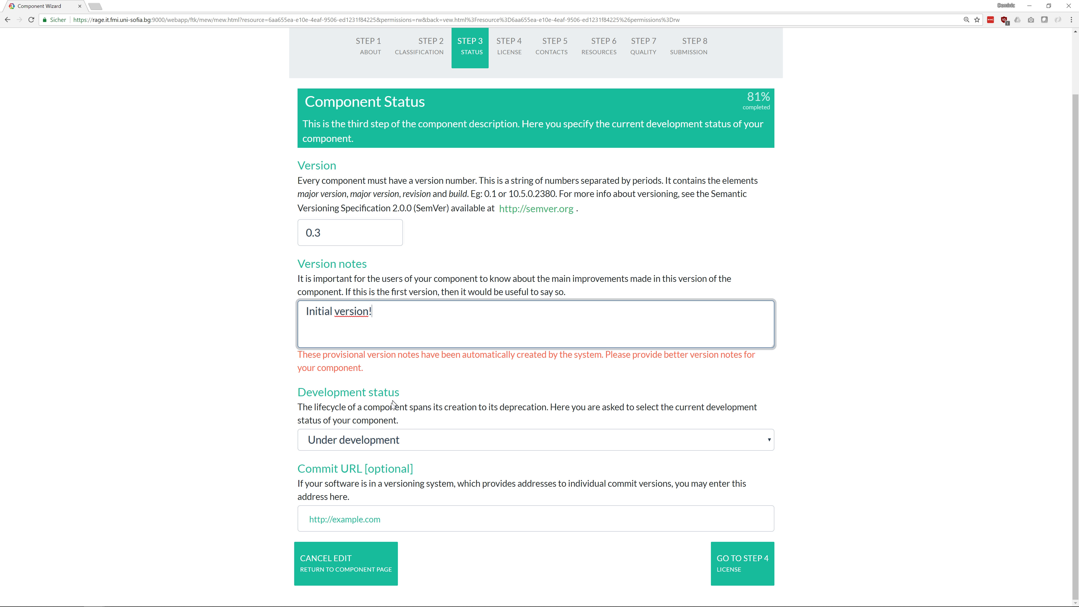
{"action": "left_click", "coordinate": [418, 442]}
{"action": "left_click", "coordinate": [389, 473]}
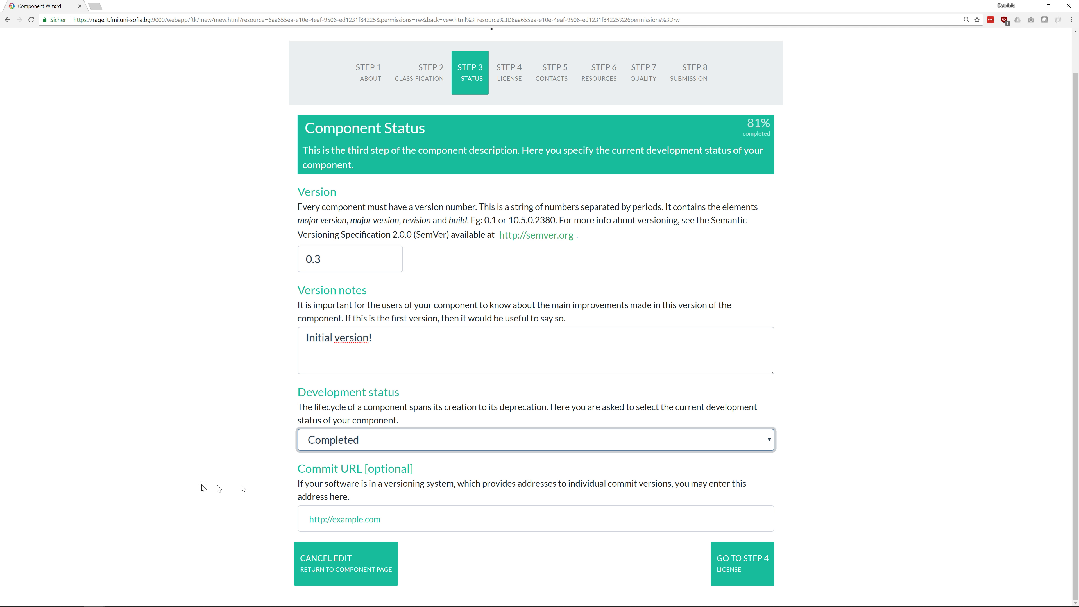
{"action": "scroll", "coordinate": [214, 483], "scroll_direction": "up", "scroll_amount": 1}
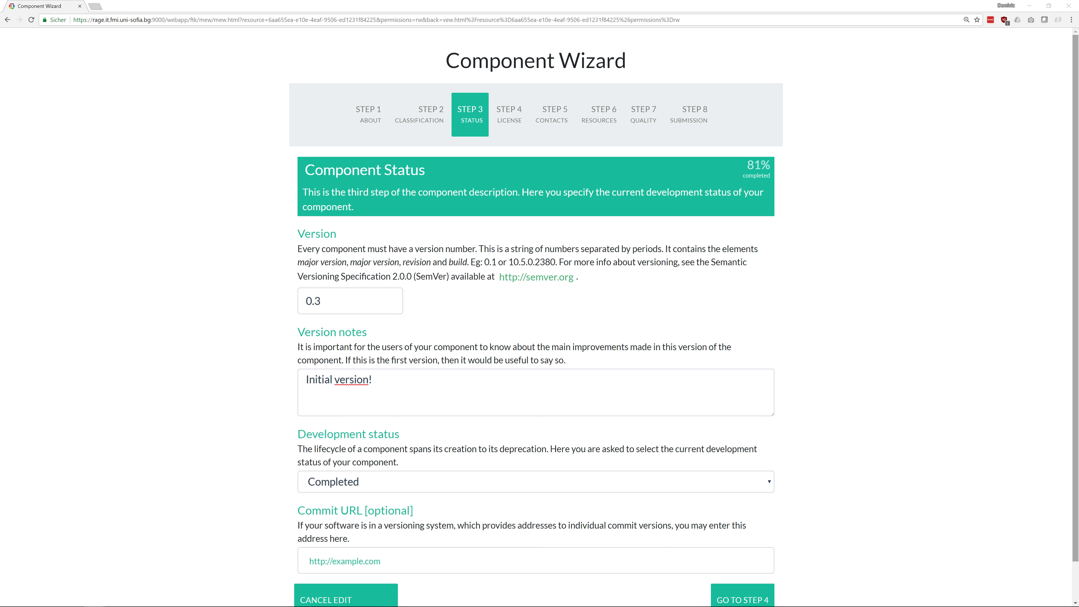
{"action": "left_click", "coordinate": [465, 564]}
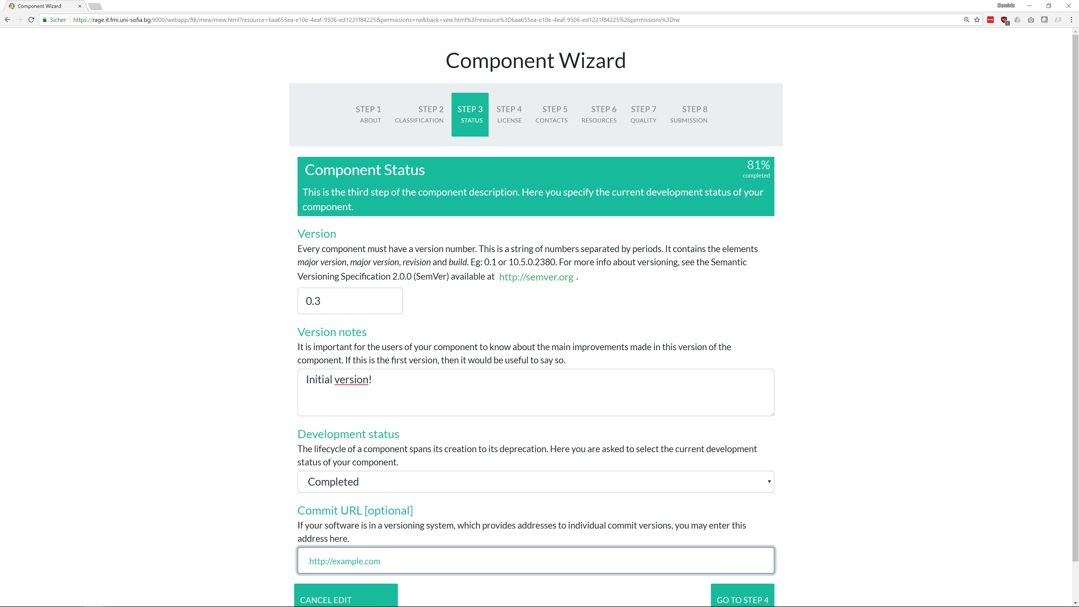
{"action": "type", "text": "https://github.com/heutelbeck/rage-demo-component"}
{"action": "scroll", "coordinate": [535, 408], "scroll_direction": "down", "scroll_amount": 1}
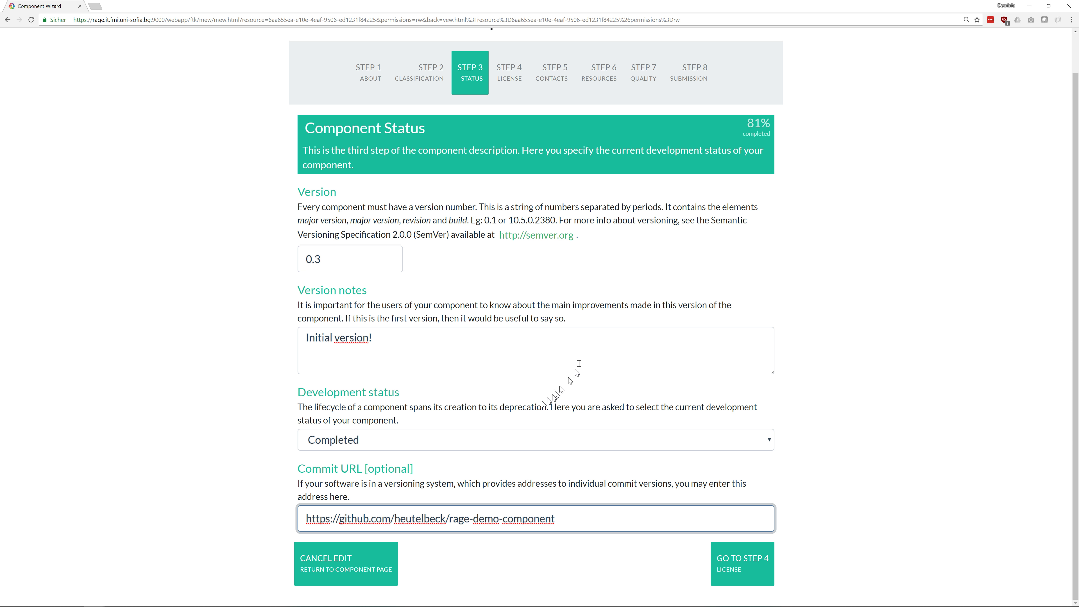
On the License step choose Apache 2.0 as the license type, then continue to Step 5
{"action": "left_click", "coordinate": [731, 567]}
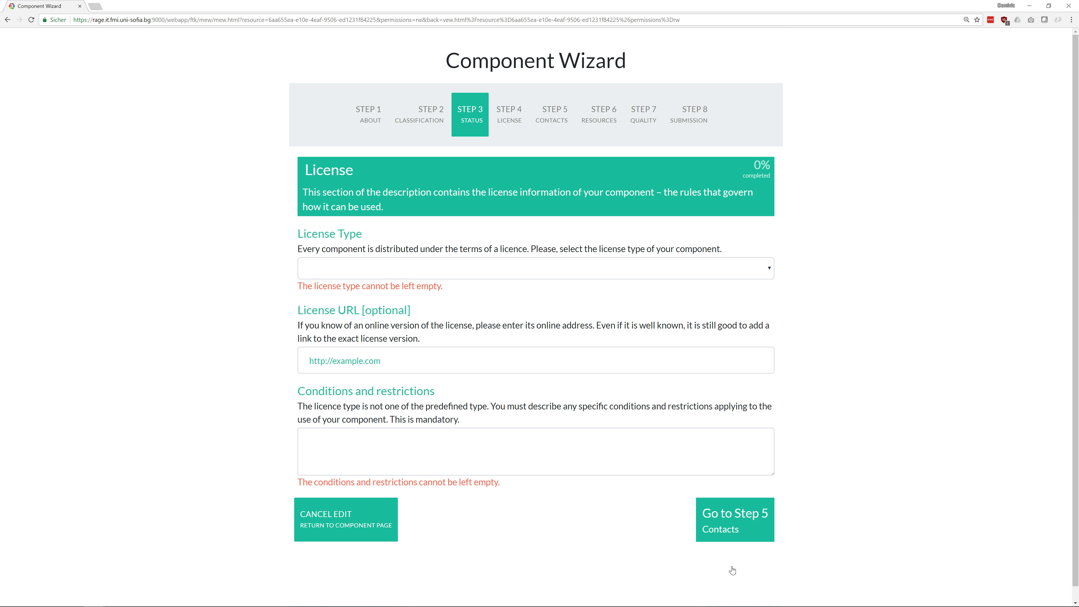
{"action": "left_click", "coordinate": [400, 269]}
{"action": "key", "text": "Escape"}
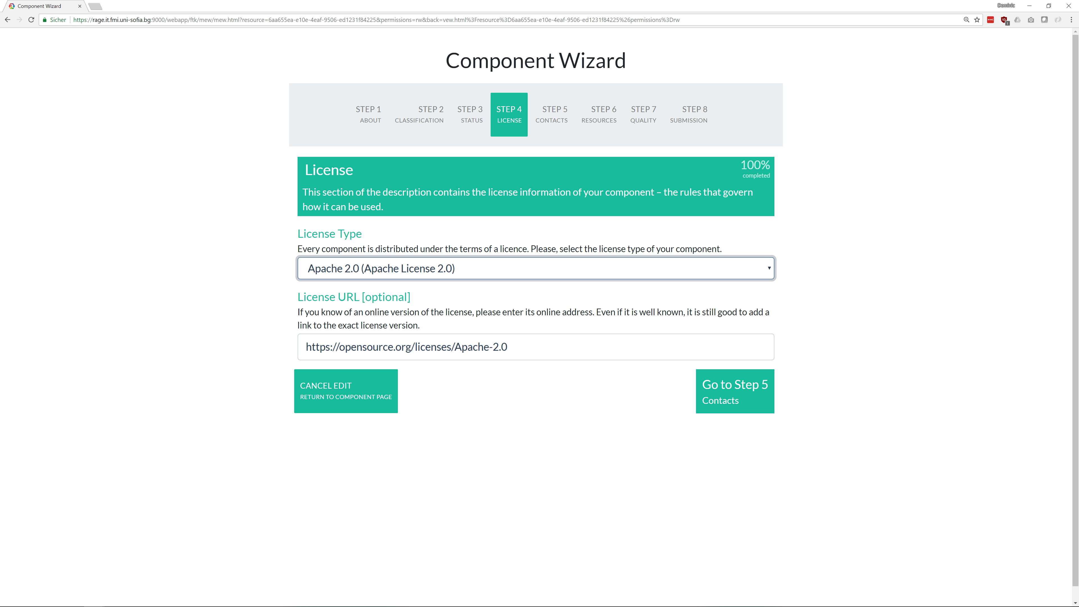
{"action": "left_click", "coordinate": [587, 276]}
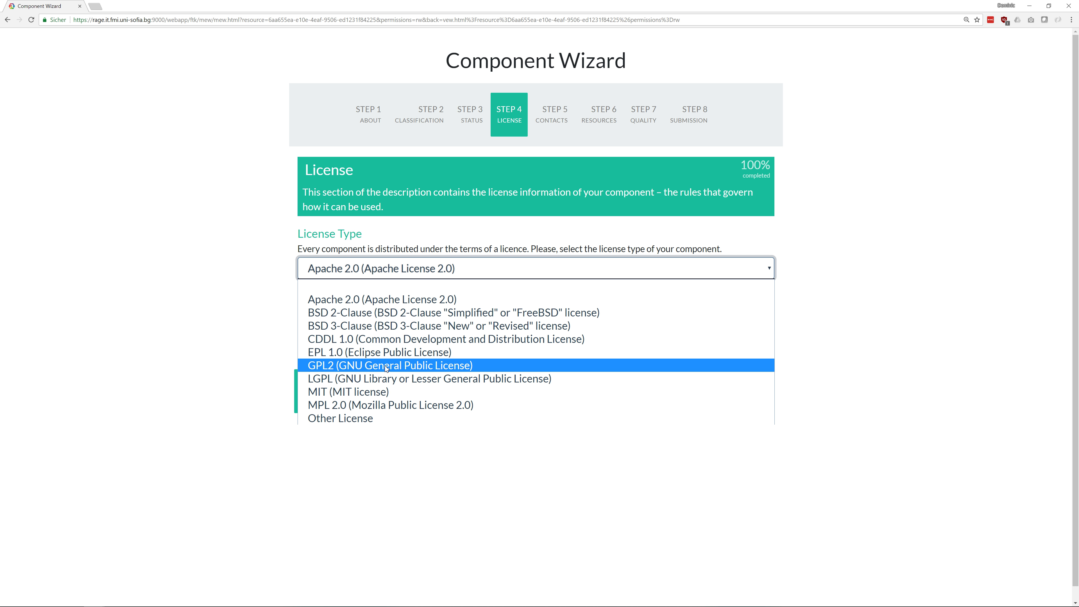
{"action": "left_click", "coordinate": [444, 271]}
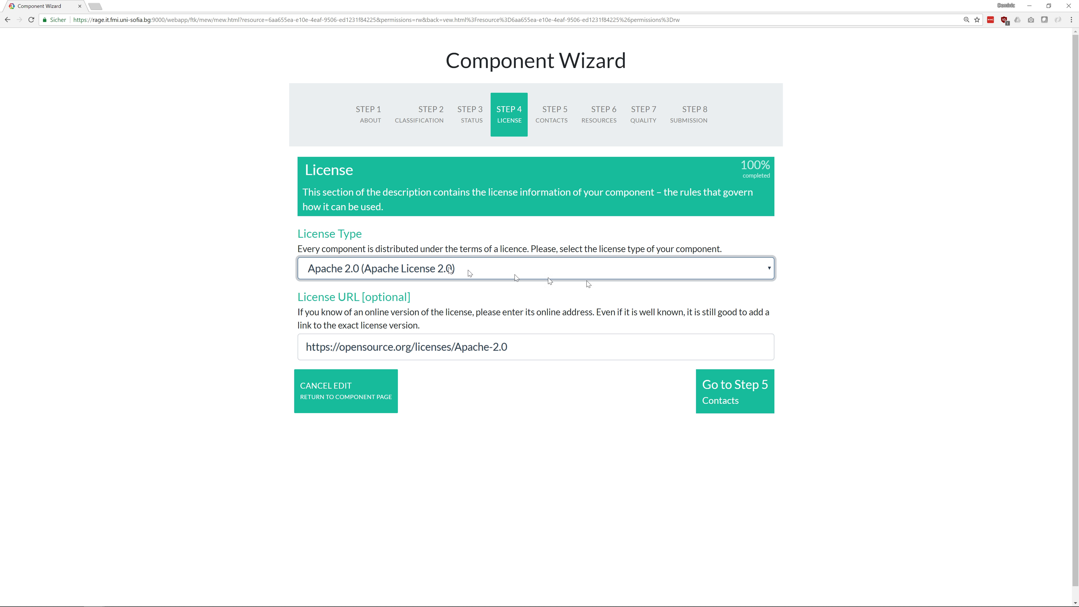
{"action": "left_click", "coordinate": [739, 408]}
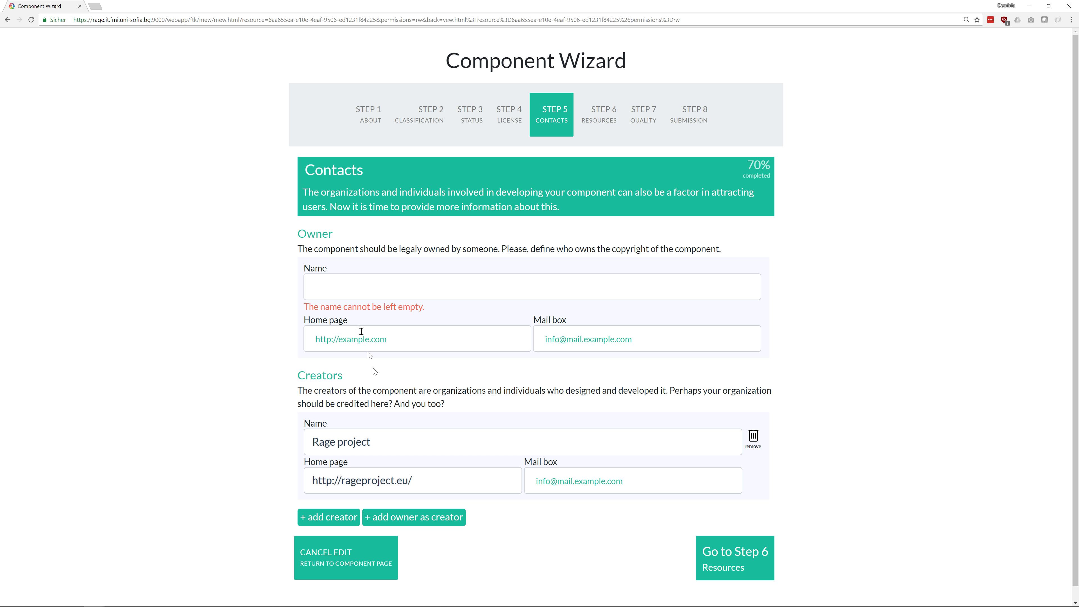
{"action": "left_click", "coordinate": [353, 291]}
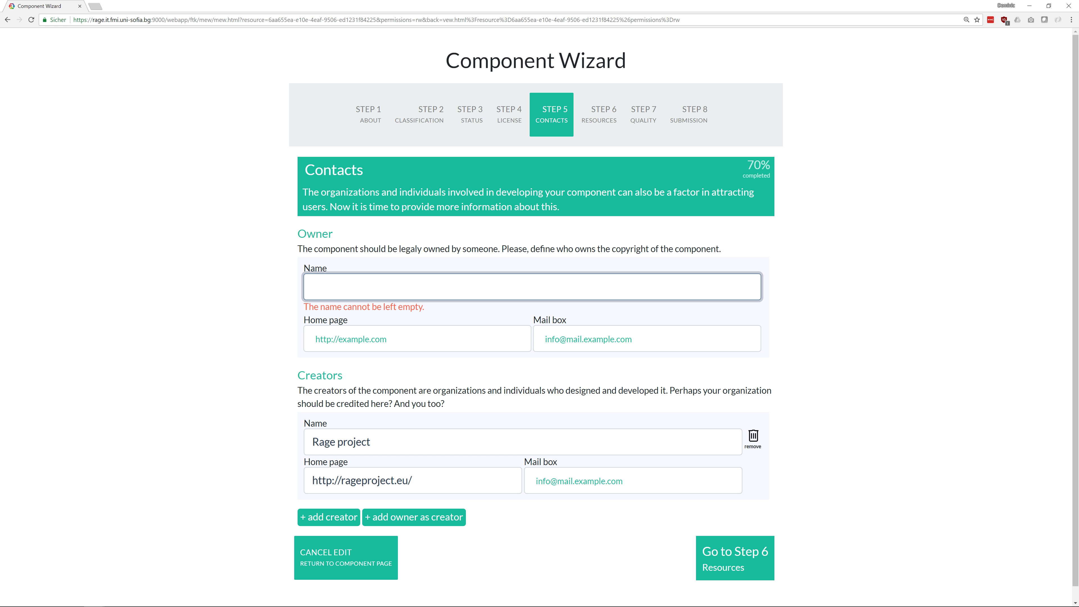
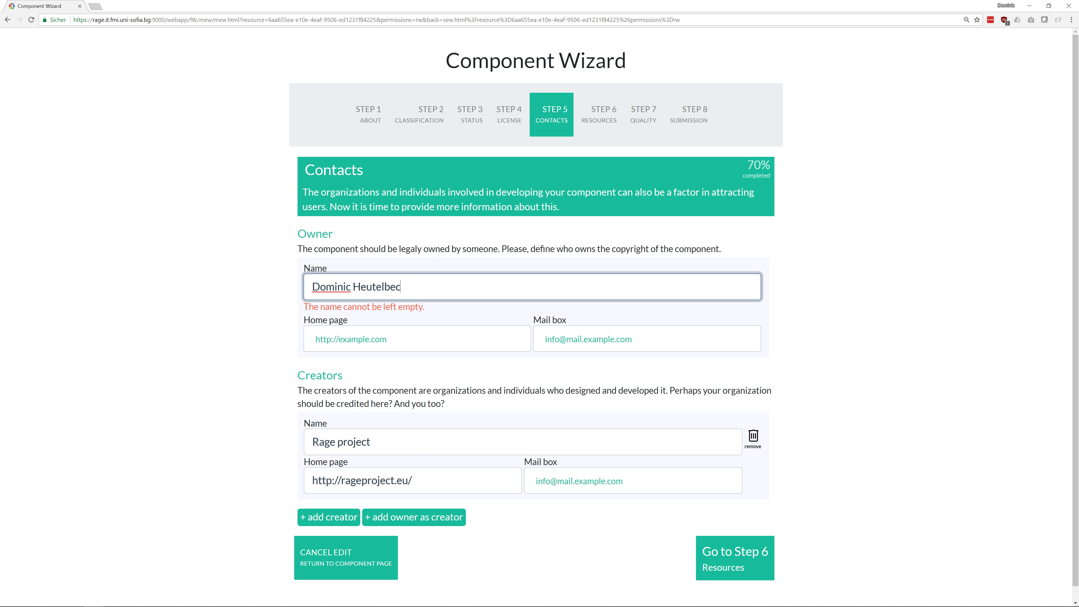
{"action": "key", "text": "Tab"}
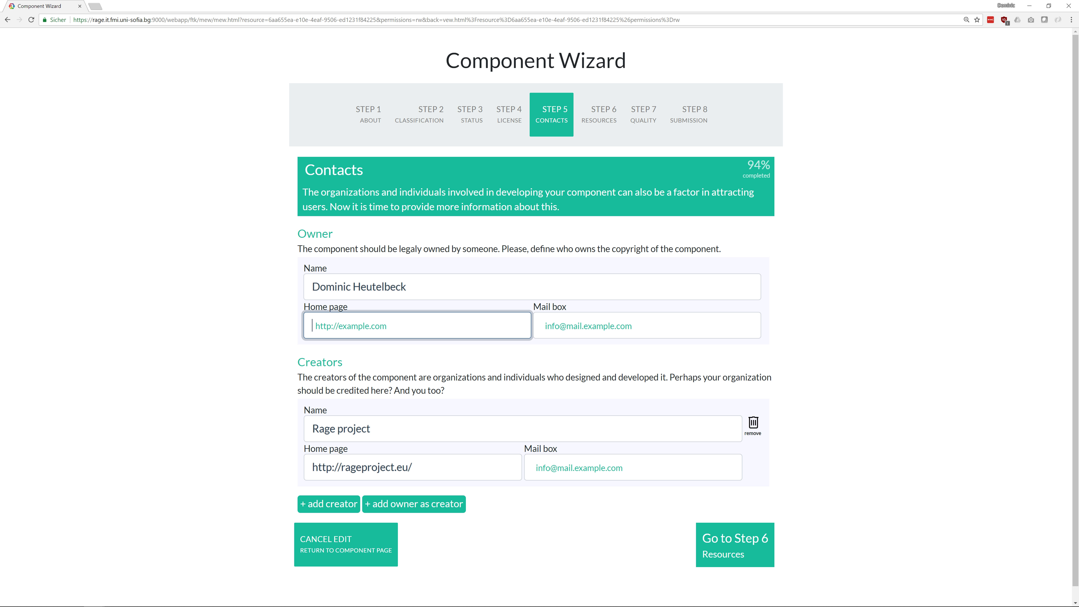
{"action": "key", "text": "Tab"}
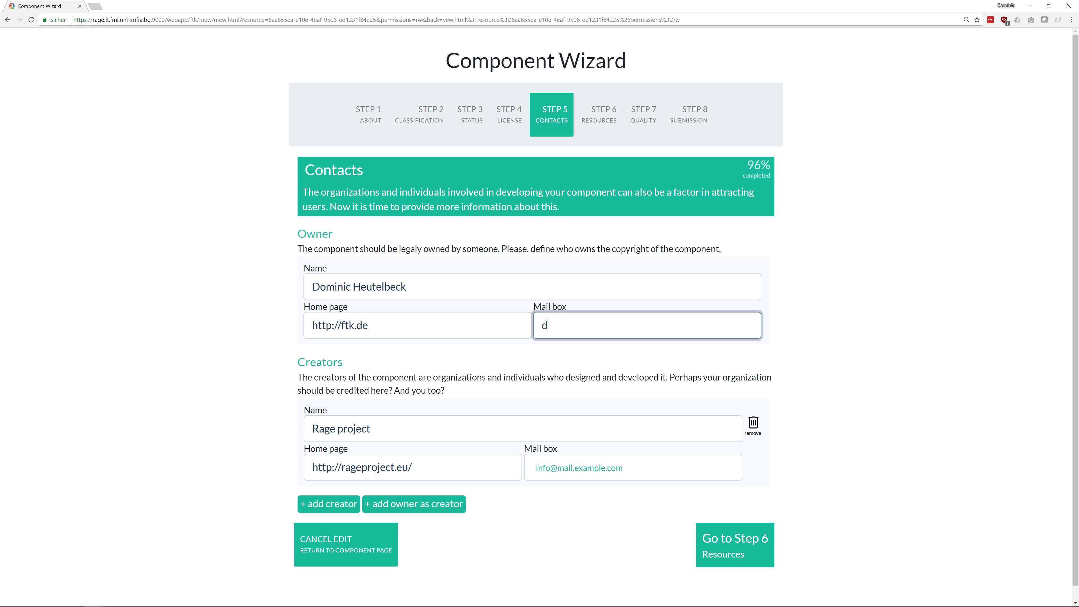
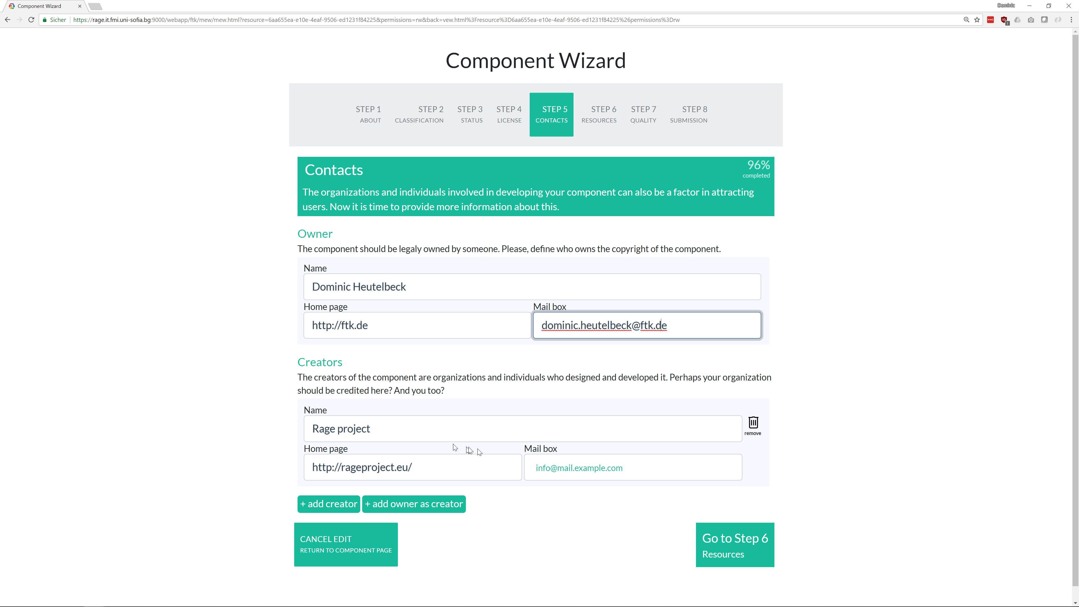
{"action": "left_click", "coordinate": [726, 535]}
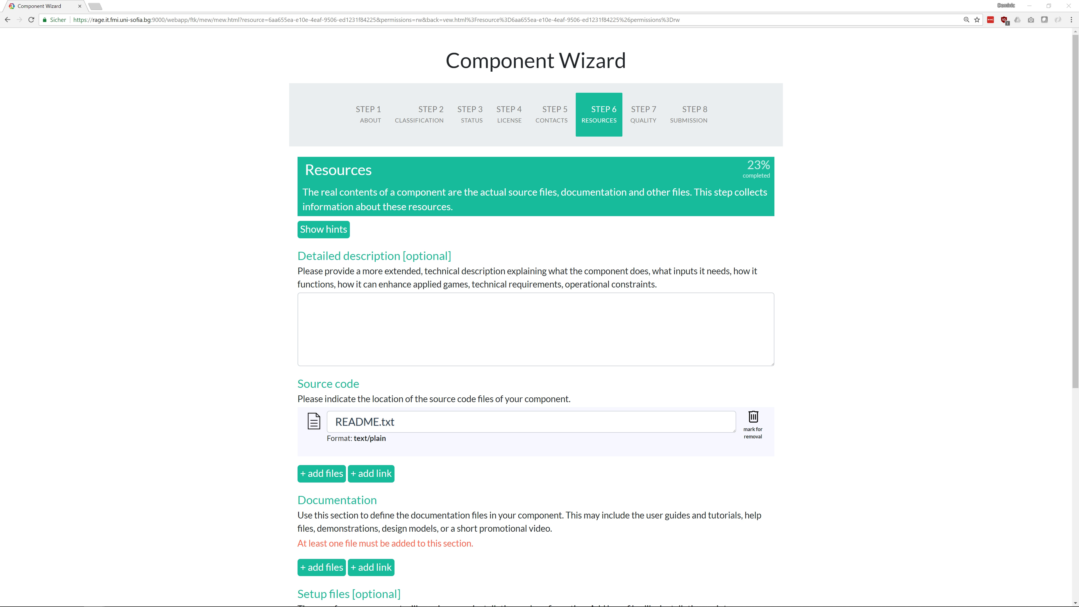
Paste the detailed description text into the Resources step
{"action": "left_click", "coordinate": [432, 304]}
{"action": "key", "text": "ctrl+v"}
{"action": "key", "text": "Return"}
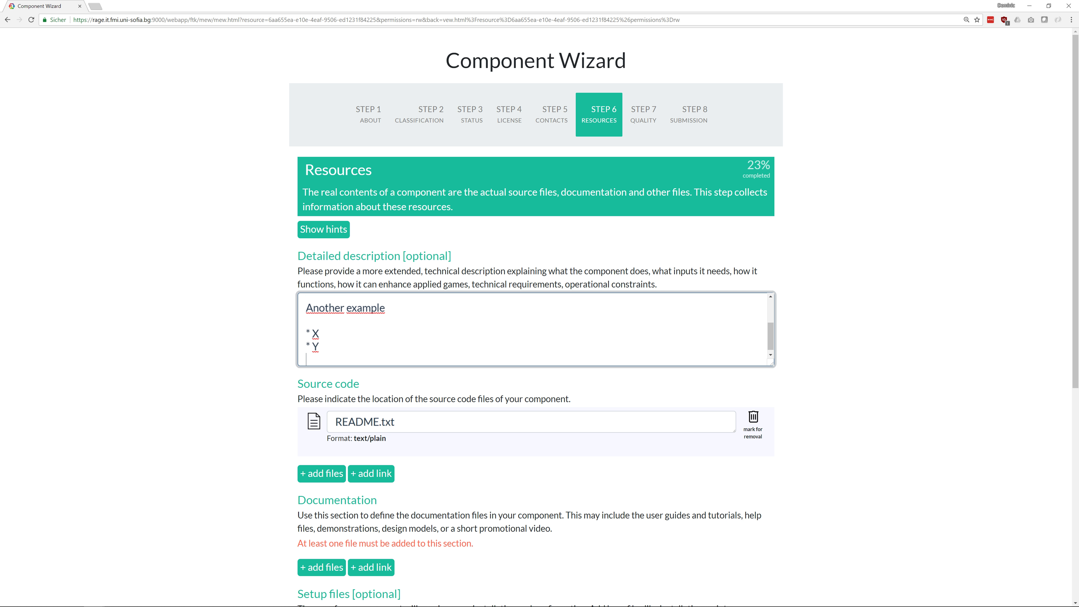
{"action": "scroll", "coordinate": [403, 389], "scroll_direction": "down", "scroll_amount": 5}
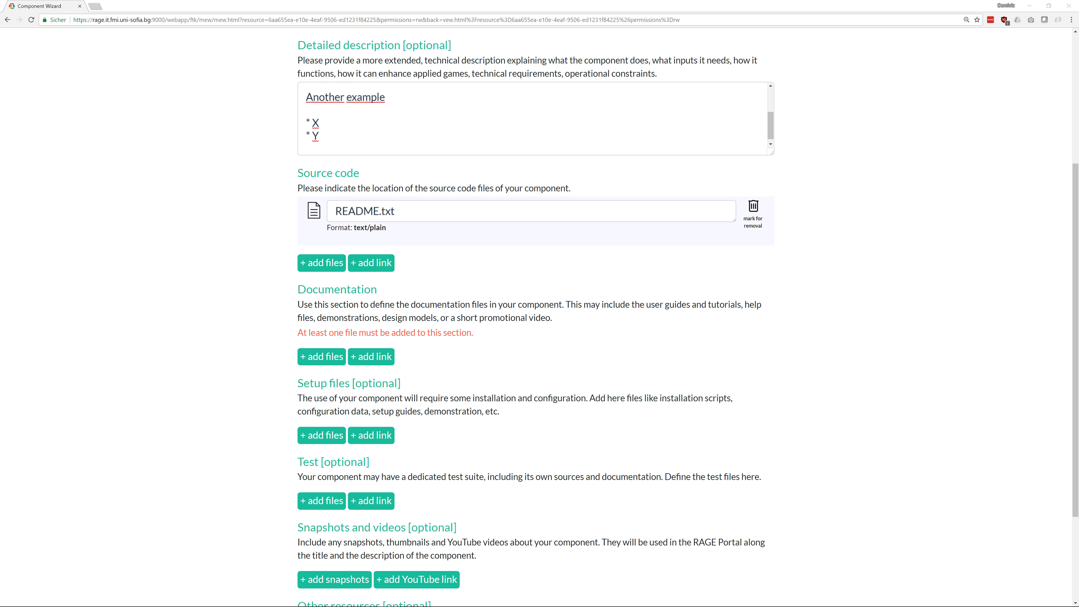
Add a documentation link entry pointing to the project's GitHub wiki
{"action": "left_click", "coordinate": [372, 359]}
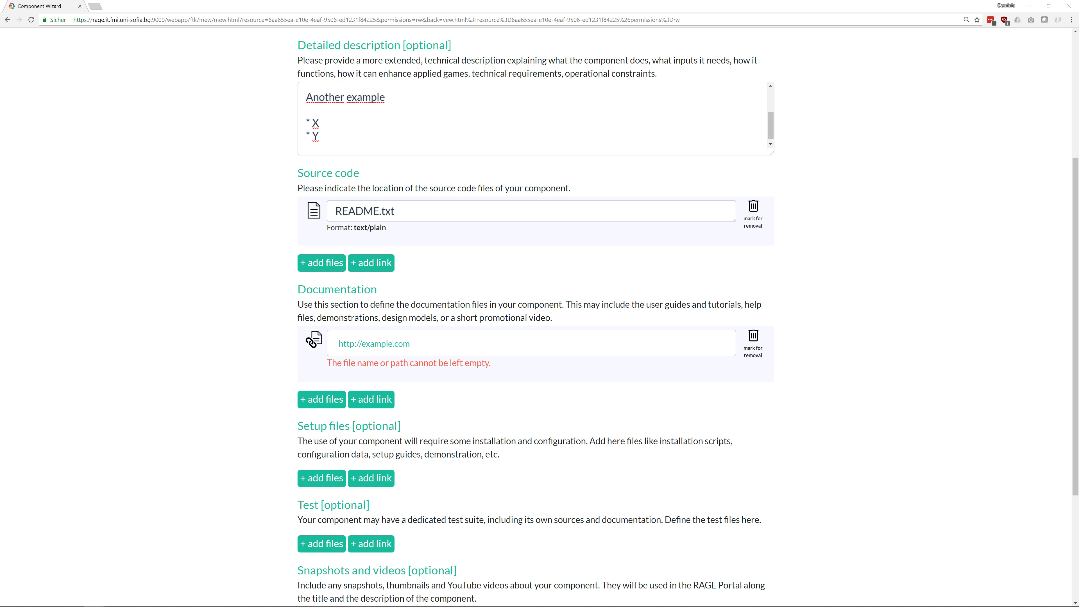
{"action": "left_click", "coordinate": [514, 344]}
{"action": "type", "text": "https://github.com/heutelbeck/rage-demo-component/wiki"}
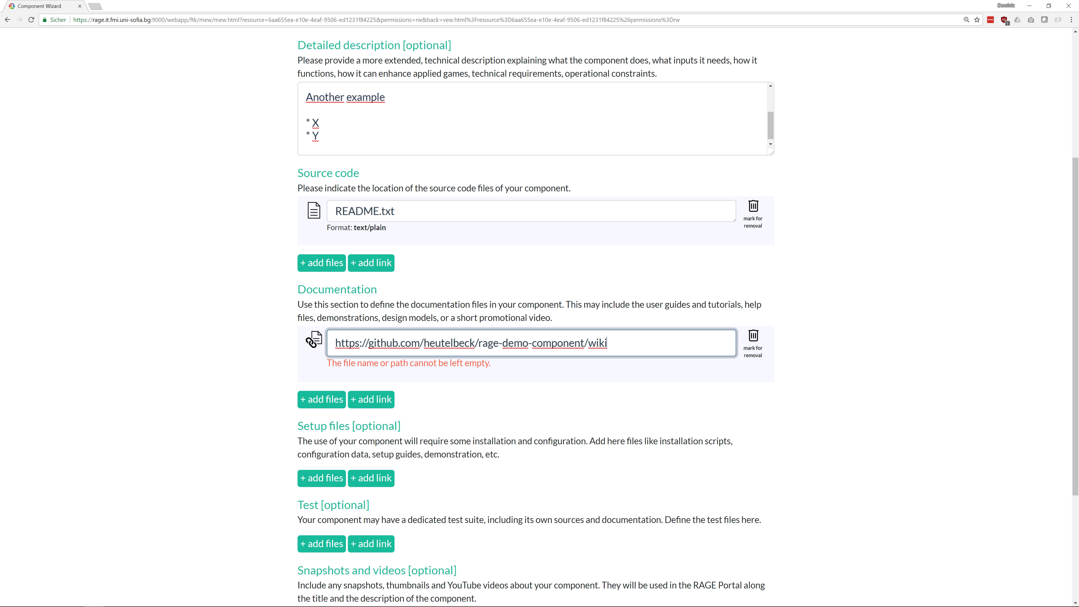
{"action": "scroll", "coordinate": [255, 438], "scroll_direction": "down", "scroll_amount": 3}
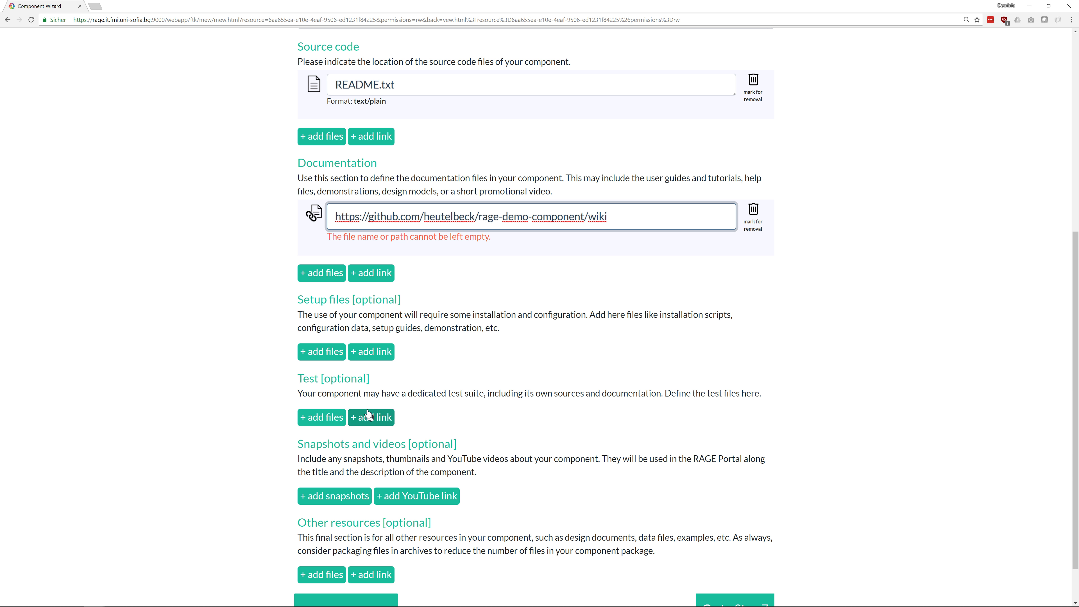
{"action": "scroll", "coordinate": [369, 408], "scroll_direction": "down", "scroll_amount": 1}
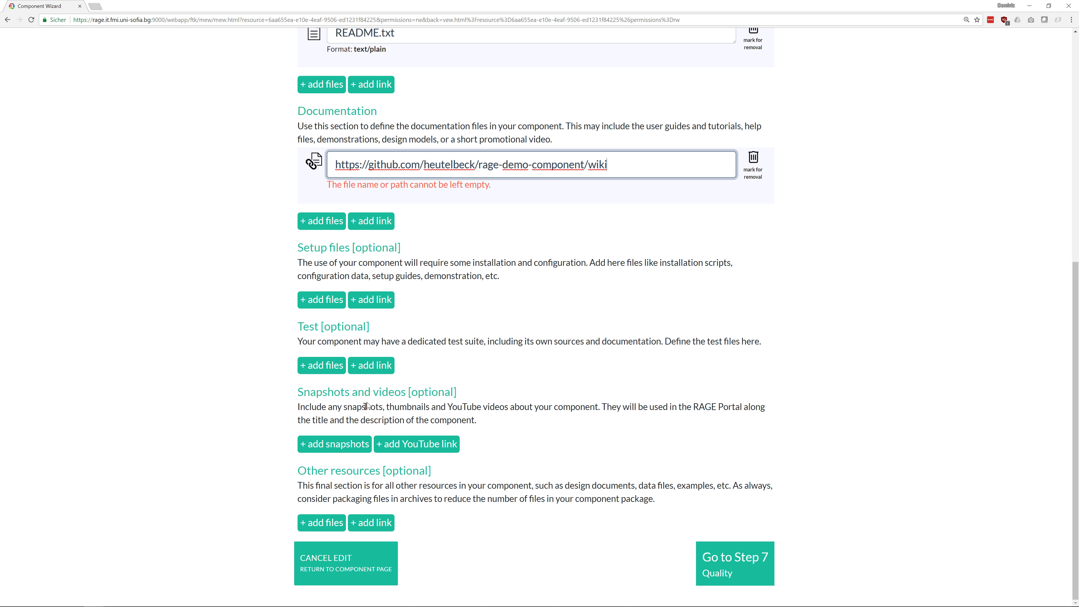
Add a YouTube video link by pasting the video URL into a new link field
{"action": "left_click", "coordinate": [411, 444]}
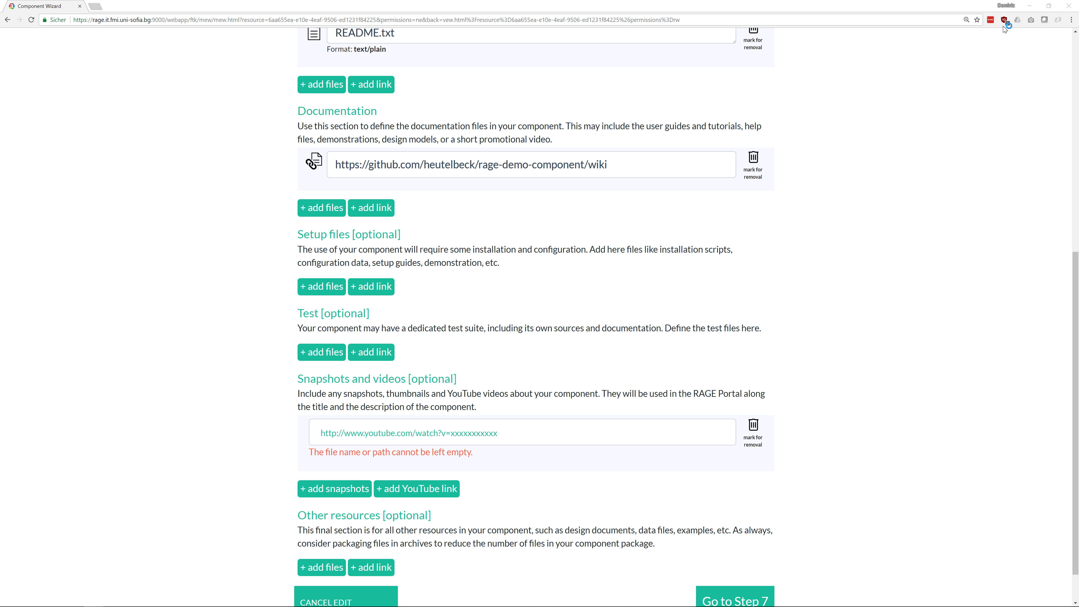
{"action": "left_click", "coordinate": [514, 433]}
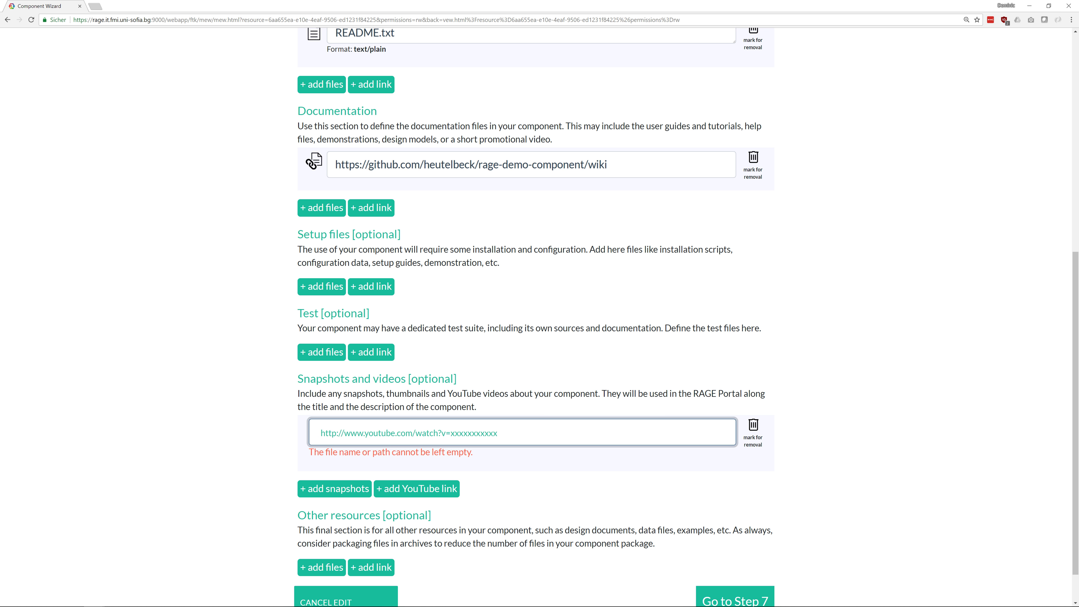
{"action": "type", "text": "https://www.youtube.com/watch?v=LRCixNA6Rxw"}
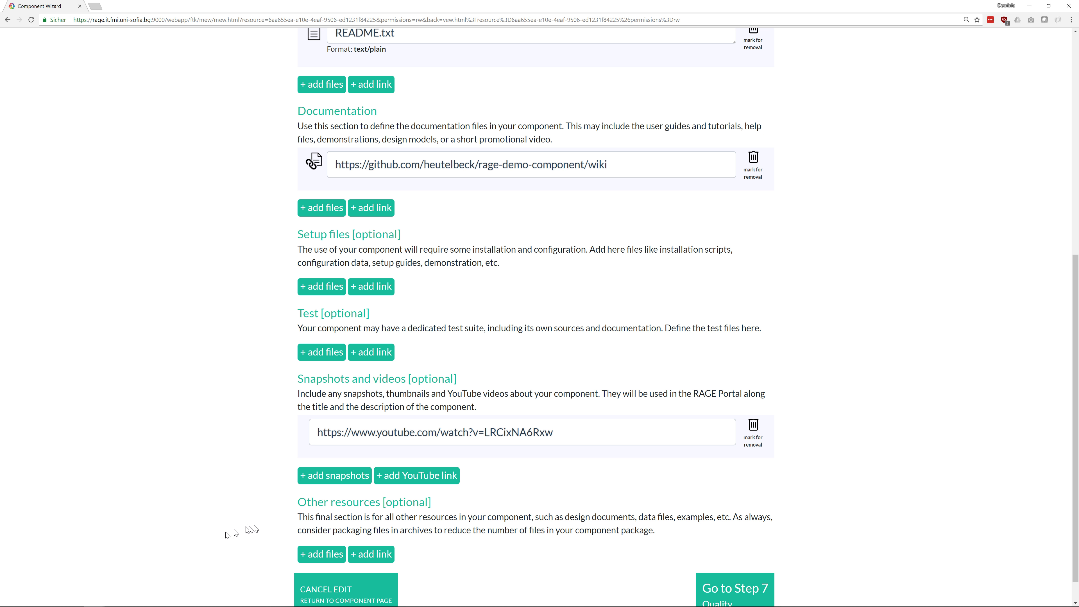
{"action": "left_click", "coordinate": [256, 530]}
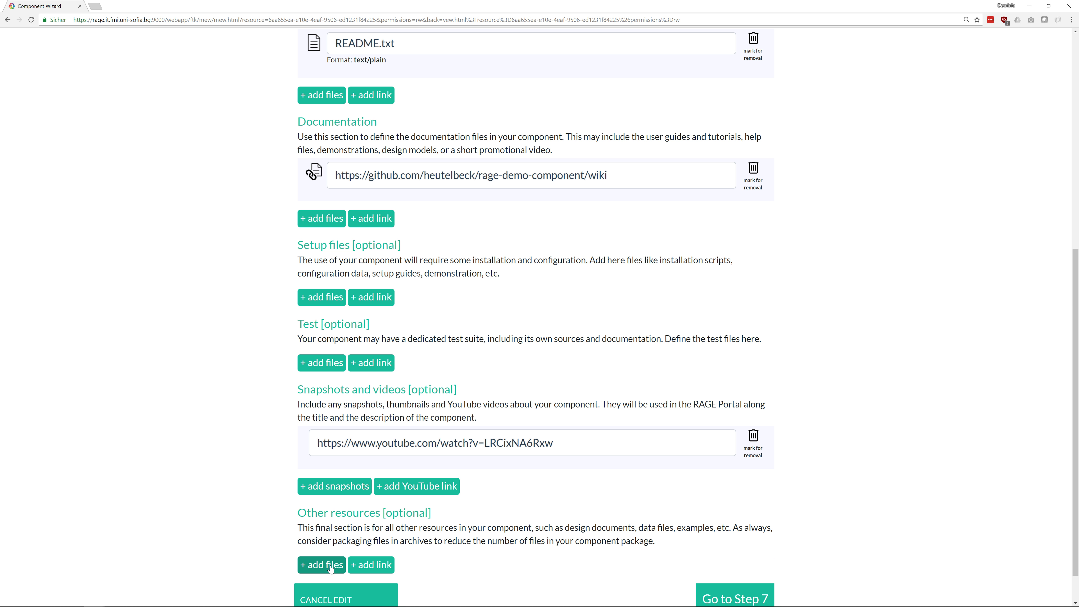
Attach rage-demo-component-master.zip under Other resources and continue to Step 7
{"action": "left_click", "coordinate": [332, 566]}
{"action": "left_click", "coordinate": [207, 59]}
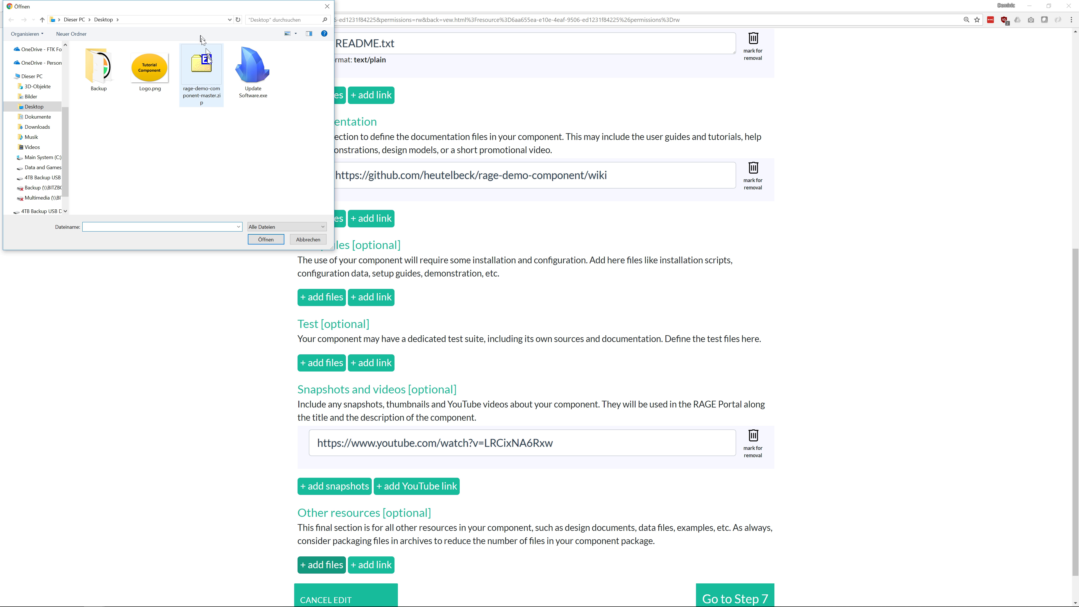
{"action": "double_click", "coordinate": [208, 59]}
{"action": "scroll", "coordinate": [172, 318], "scroll_direction": "down", "scroll_amount": 2}
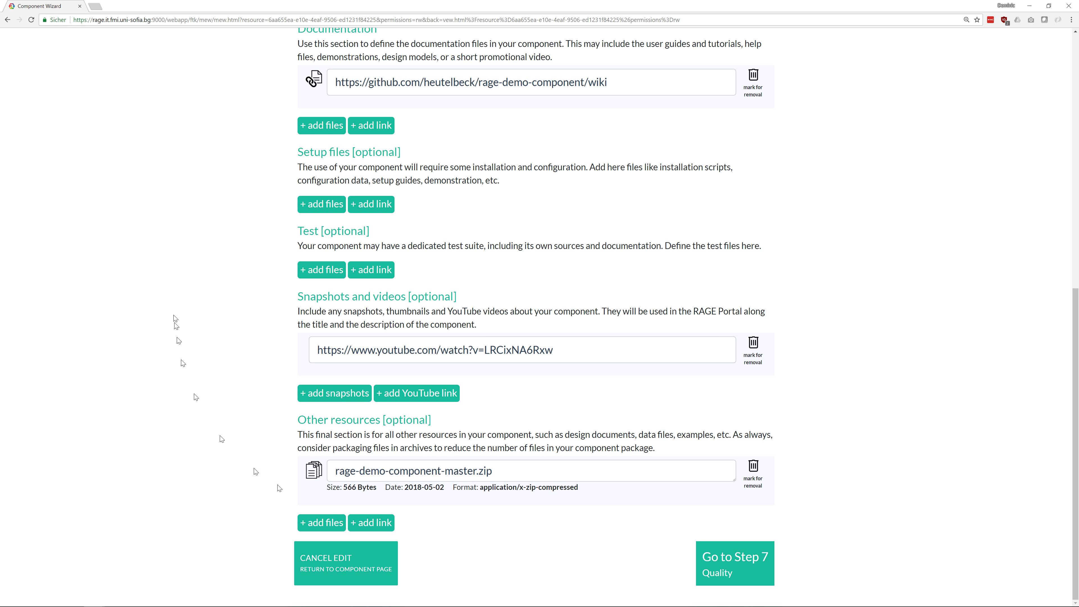
{"action": "left_click", "coordinate": [728, 557]}
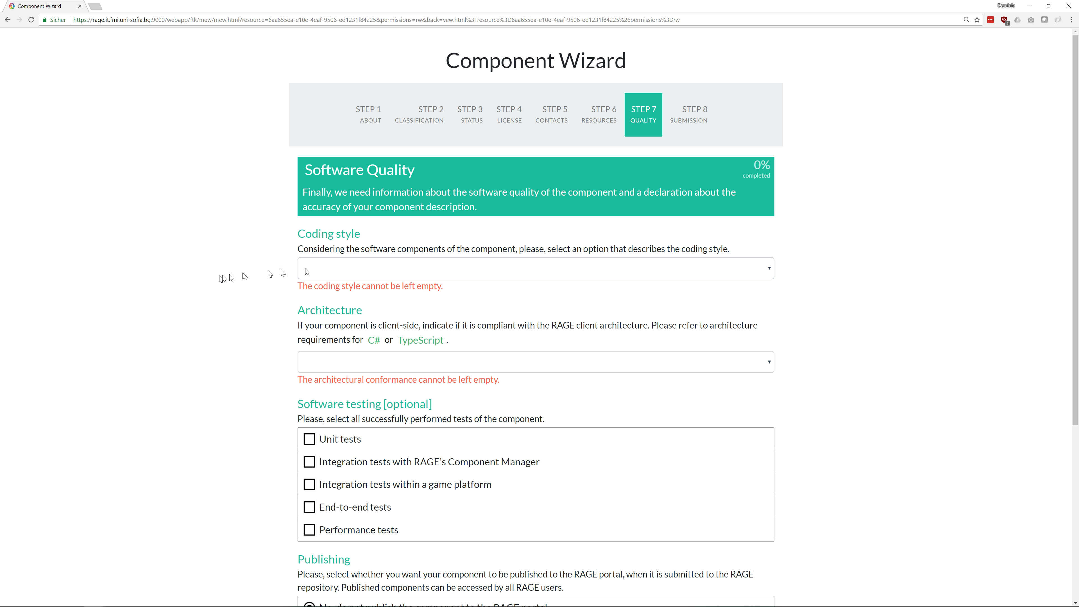
Set coding style to explicit style guide and architecture to 'Checked, fully conforms'
{"action": "left_click", "coordinate": [531, 260]}
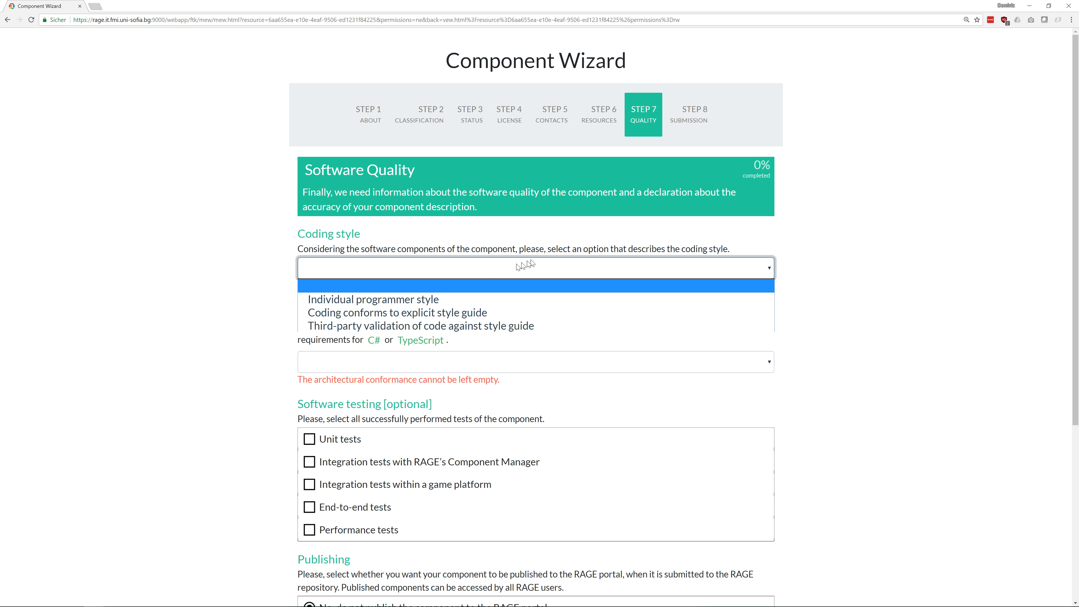
{"action": "left_click", "coordinate": [416, 313]}
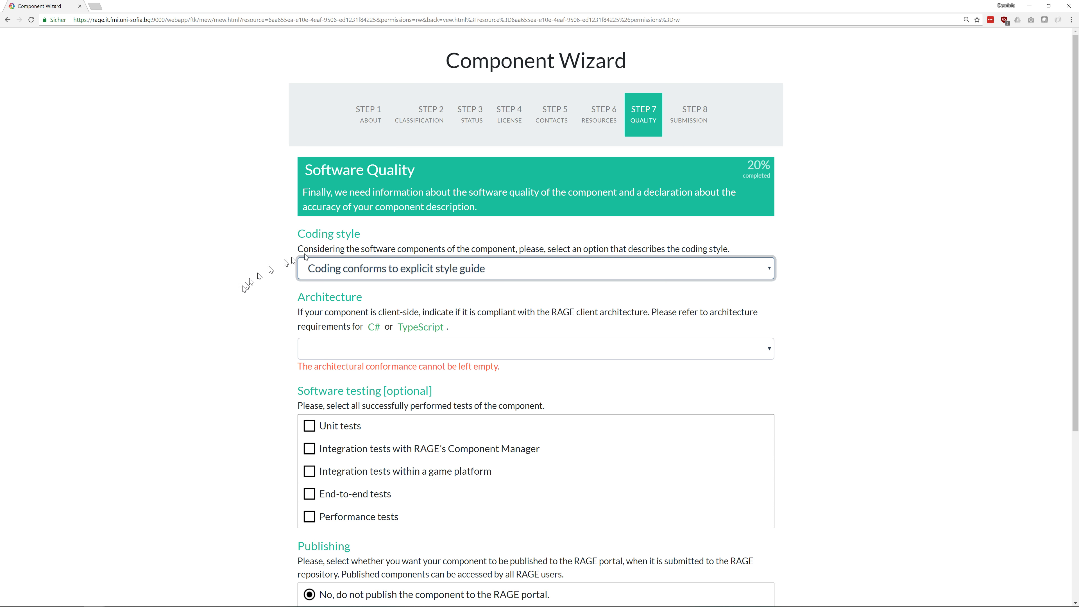
{"action": "left_click", "coordinate": [344, 353]}
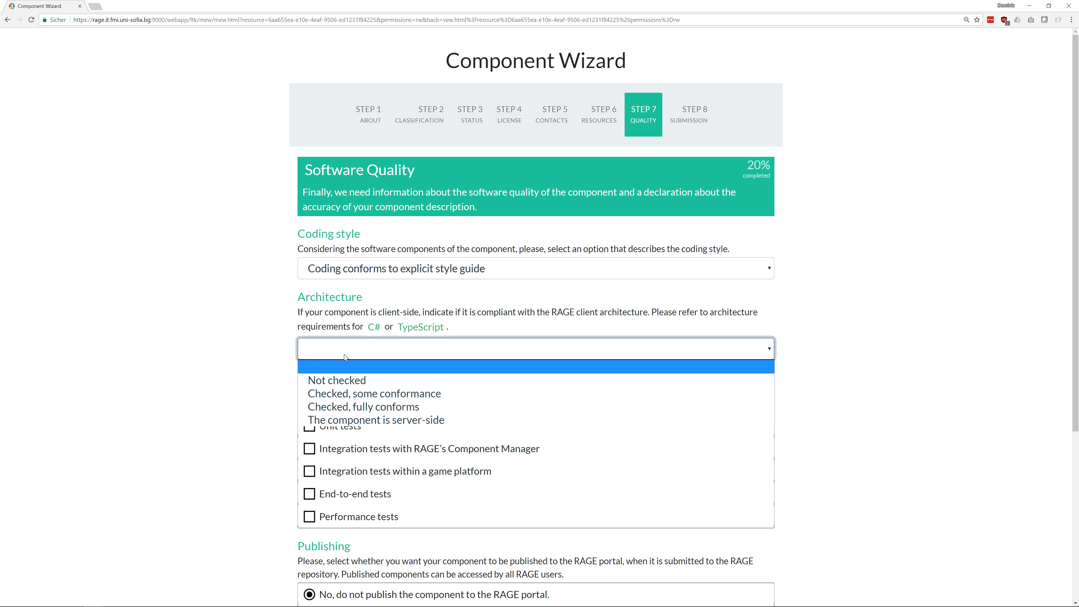
{"action": "left_click", "coordinate": [364, 407]}
Mark unit, Component Manager, game platform, end-to-end and performance tests as performed
{"action": "scroll", "coordinate": [212, 391], "scroll_direction": "down", "scroll_amount": 4}
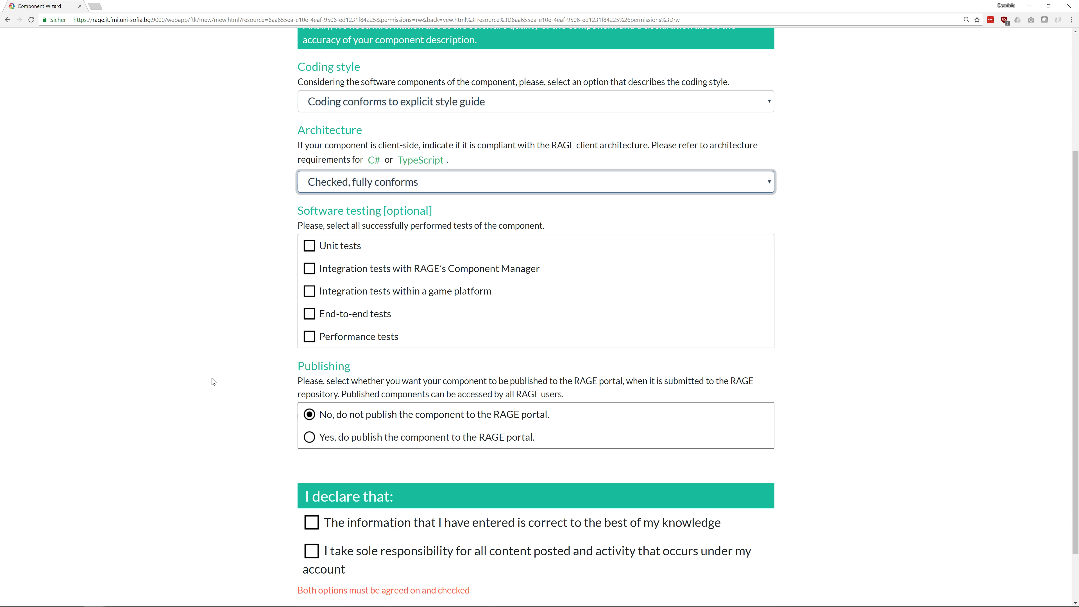
{"action": "left_click", "coordinate": [309, 244]}
{"action": "left_click", "coordinate": [309, 266]}
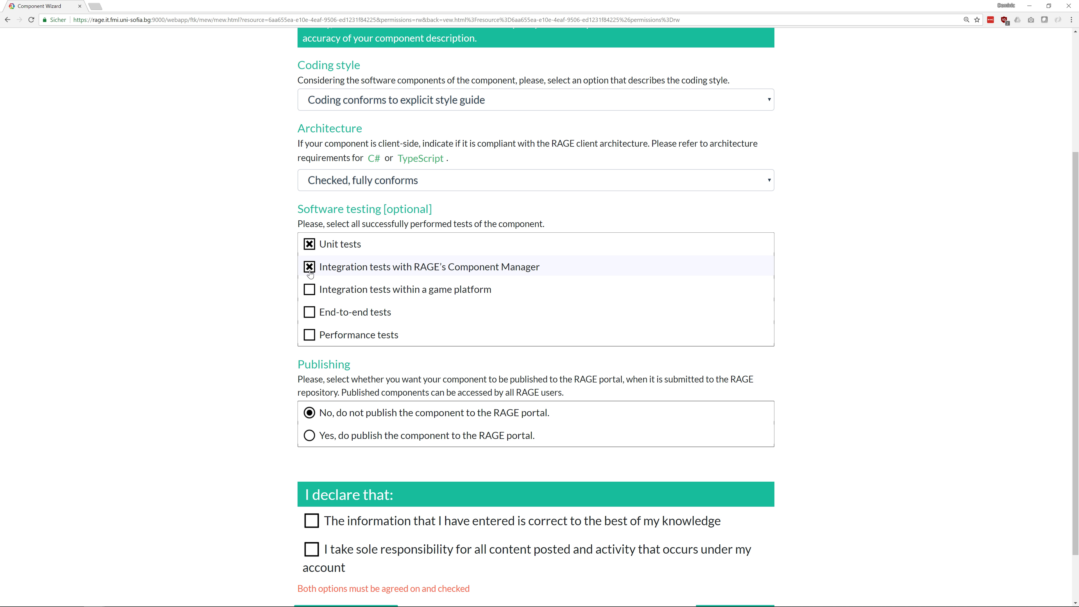
{"action": "left_click", "coordinate": [310, 290]}
{"action": "left_click", "coordinate": [309, 312]}
{"action": "left_click", "coordinate": [309, 335]}
Choose 'Yes, do publish', agree to both declarations, and continue to Step 8
{"action": "scroll", "coordinate": [223, 297], "scroll_direction": "down", "scroll_amount": 2}
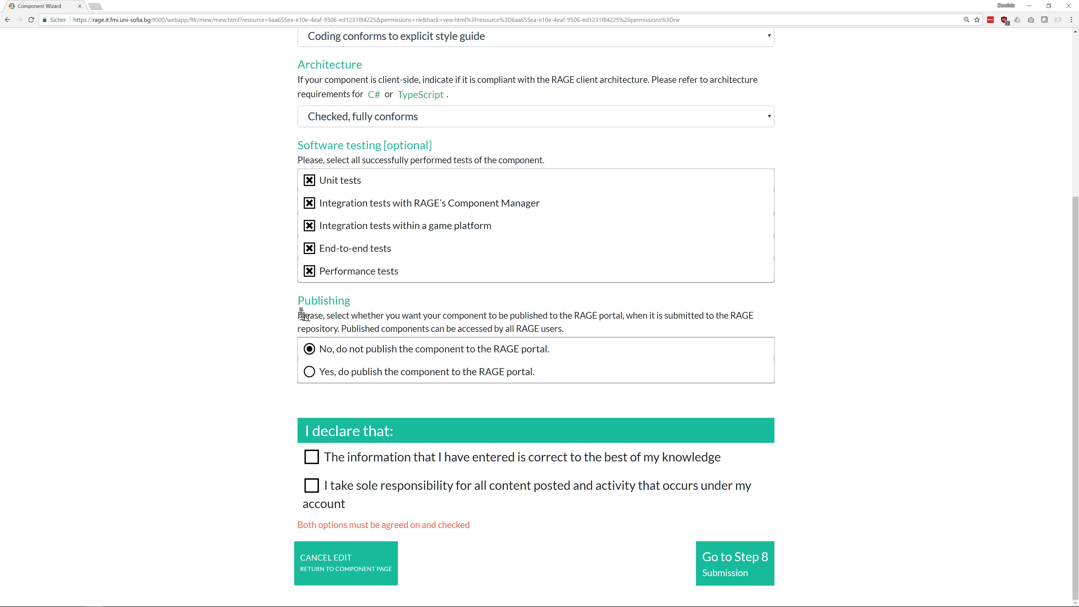
{"action": "left_click_drag", "start_coordinate": [304, 301], "coordinate": [585, 330]}
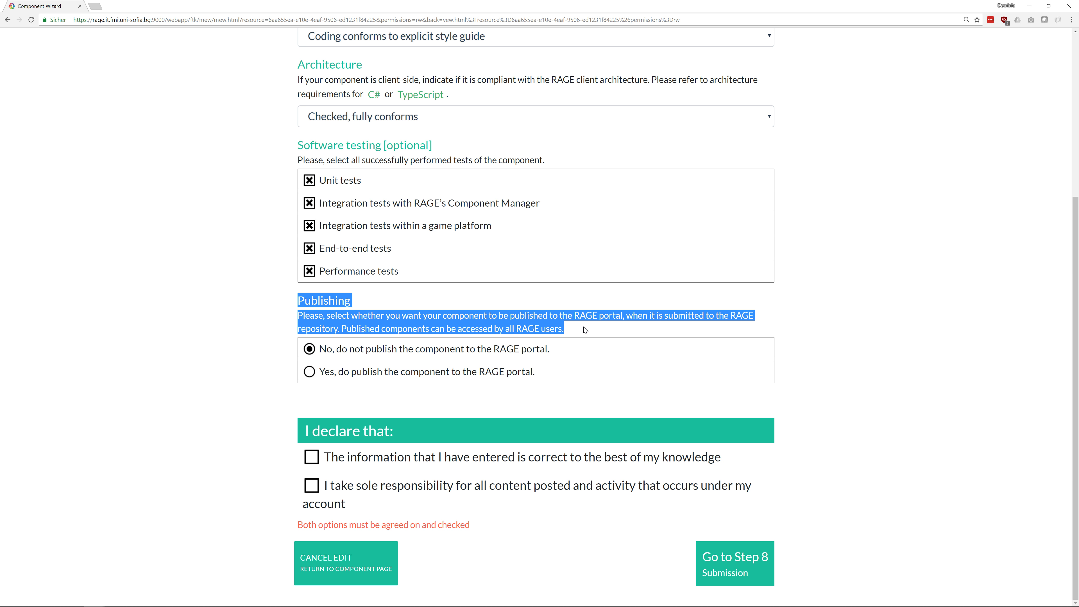
{"action": "left_click", "coordinate": [586, 329]}
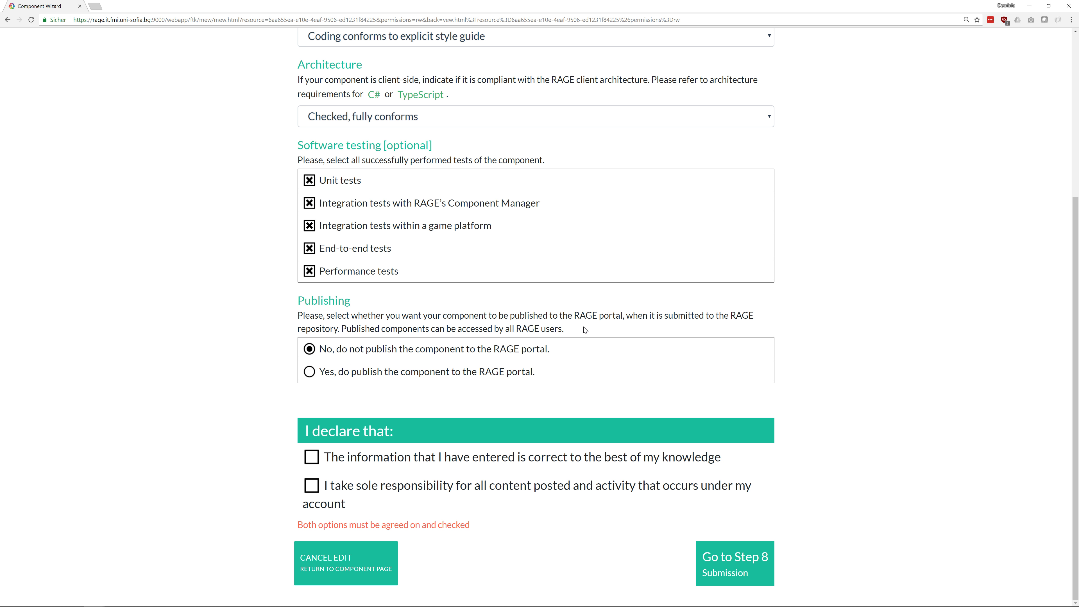
{"action": "left_click", "coordinate": [310, 373]}
{"action": "left_click", "coordinate": [313, 460]}
{"action": "left_click", "coordinate": [310, 486]}
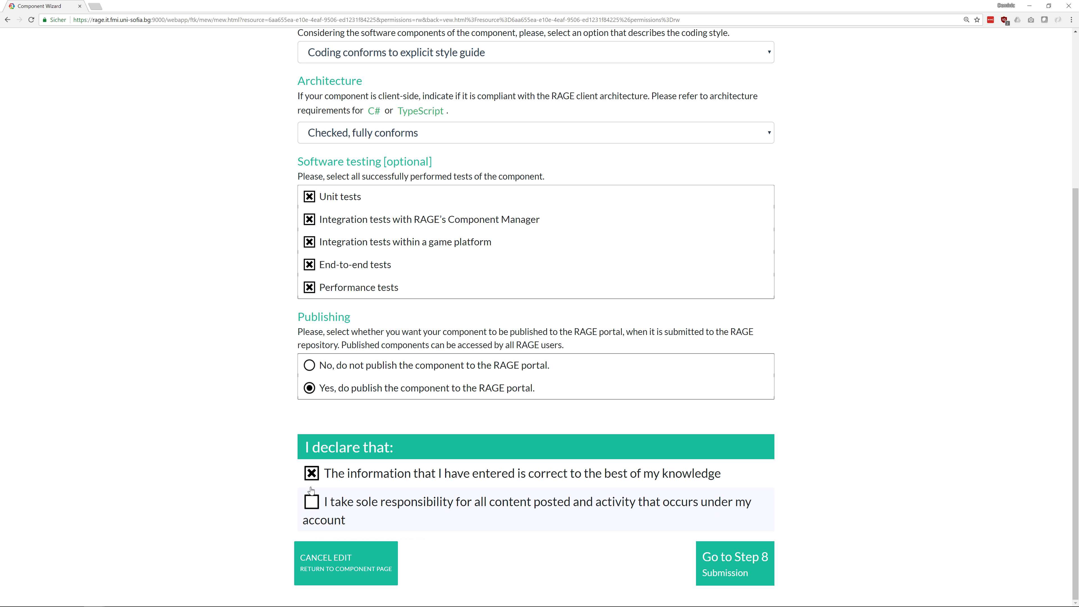
{"action": "left_click", "coordinate": [703, 567]}
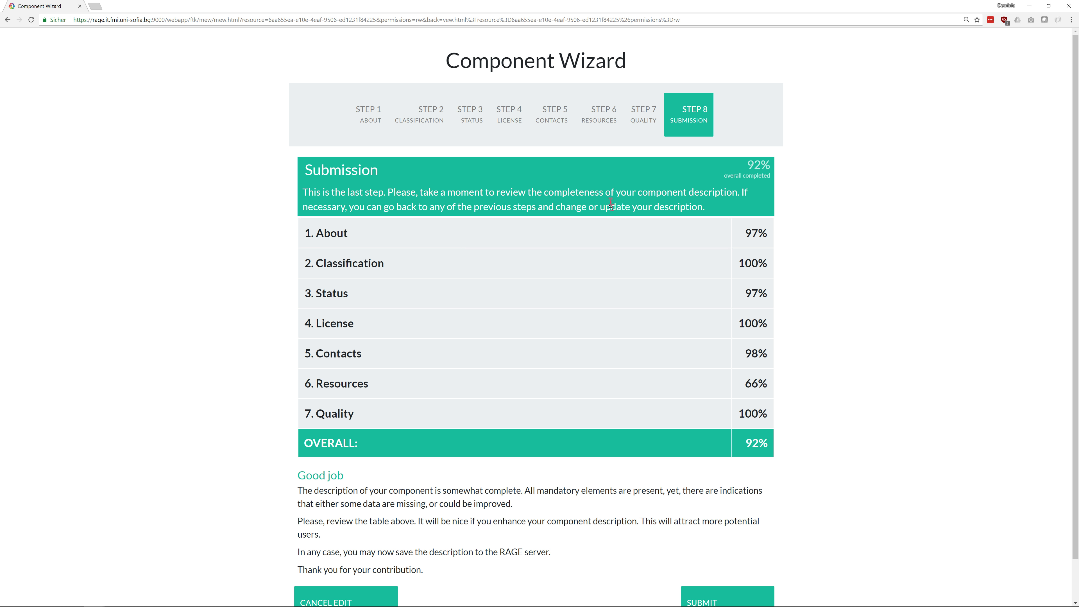
Review the Step 8 summary and submit the component description
{"action": "scroll", "coordinate": [609, 205], "scroll_direction": "down", "scroll_amount": 1}
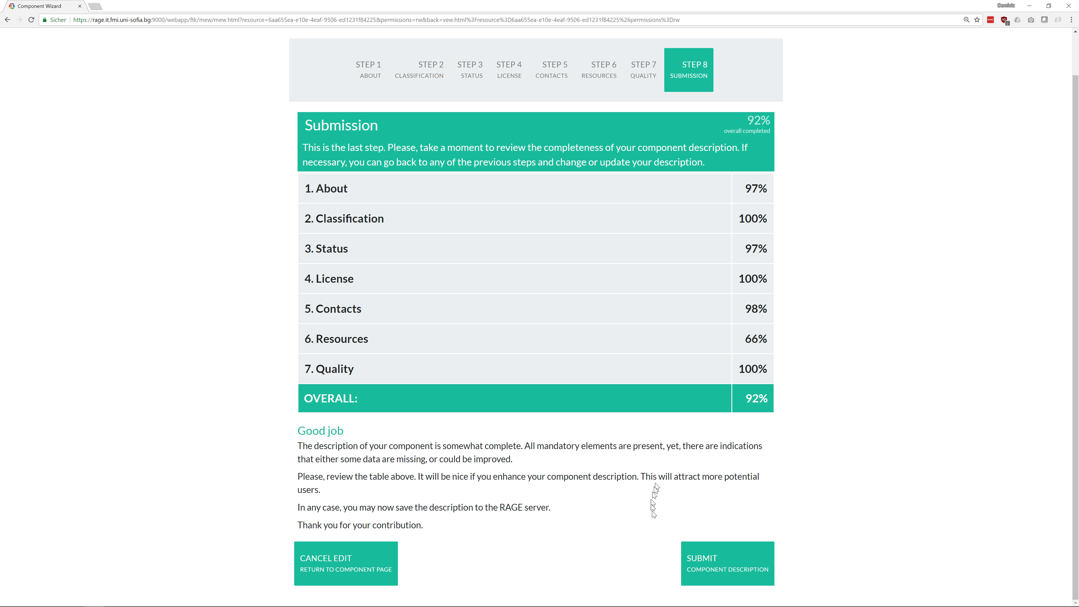
{"action": "left_click", "coordinate": [699, 560]}
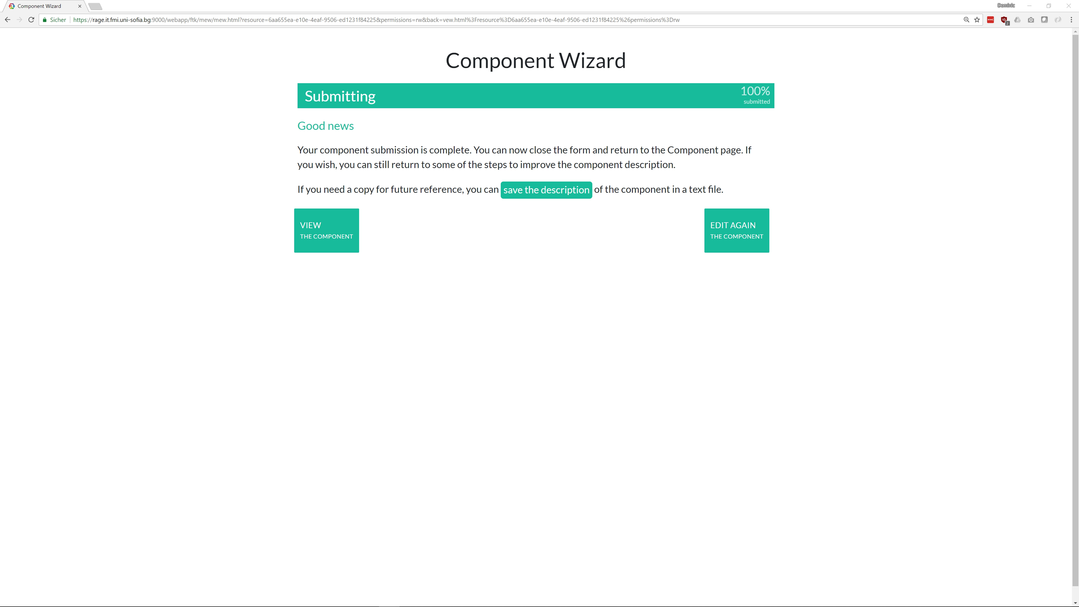
Load gamecomponents.eu, confirm leaving the wizard, and open the RAGE Tutorial Demo component
{"action": "left_click", "coordinate": [138, 20]}
{"action": "type", "text": "game"}
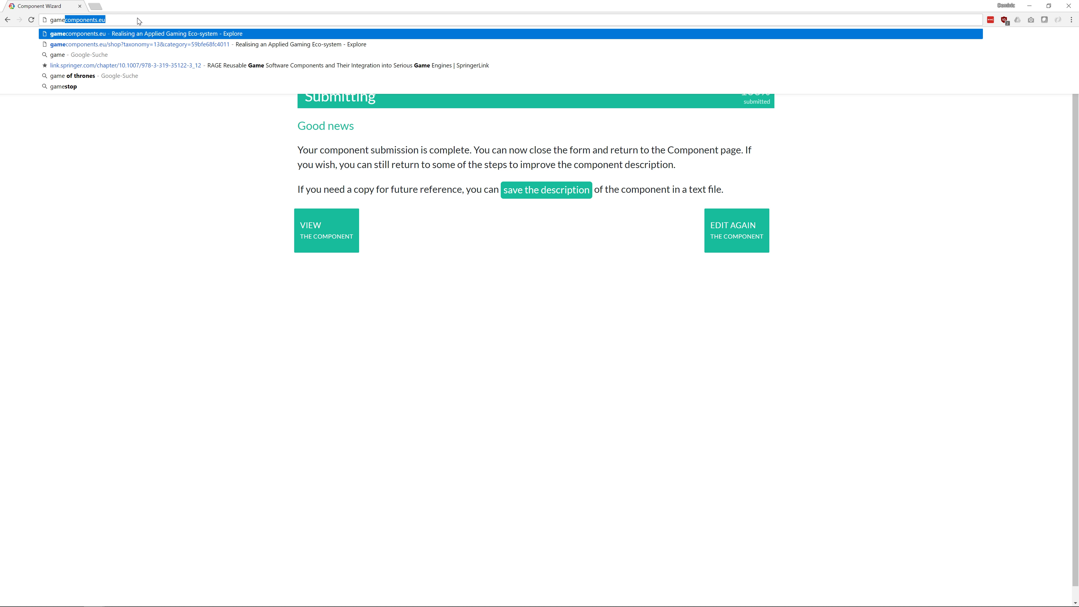
{"action": "key", "text": "Return"}
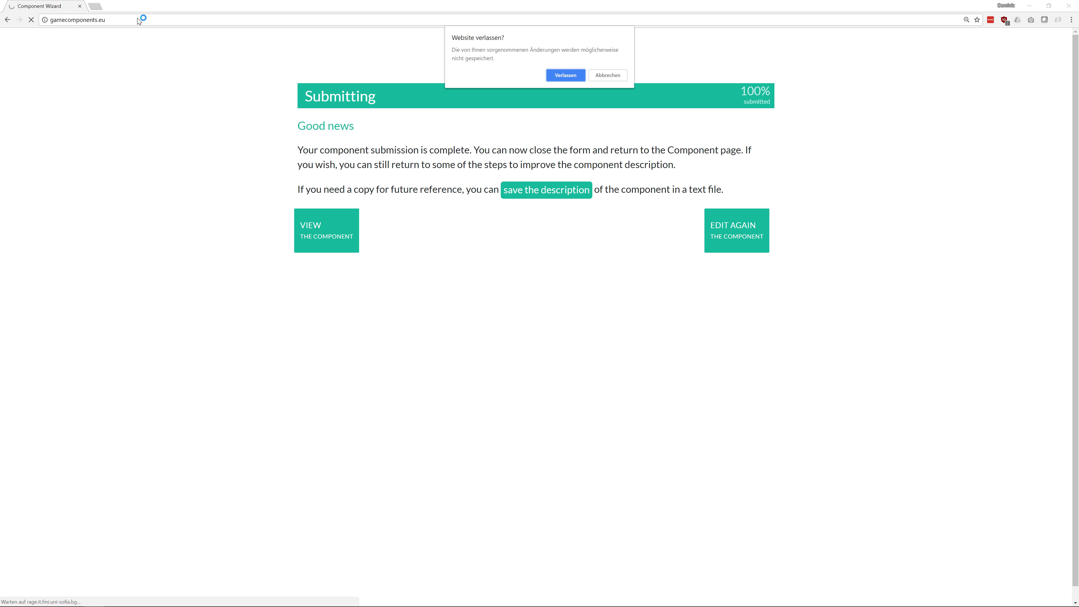
{"action": "left_click", "coordinate": [556, 75]}
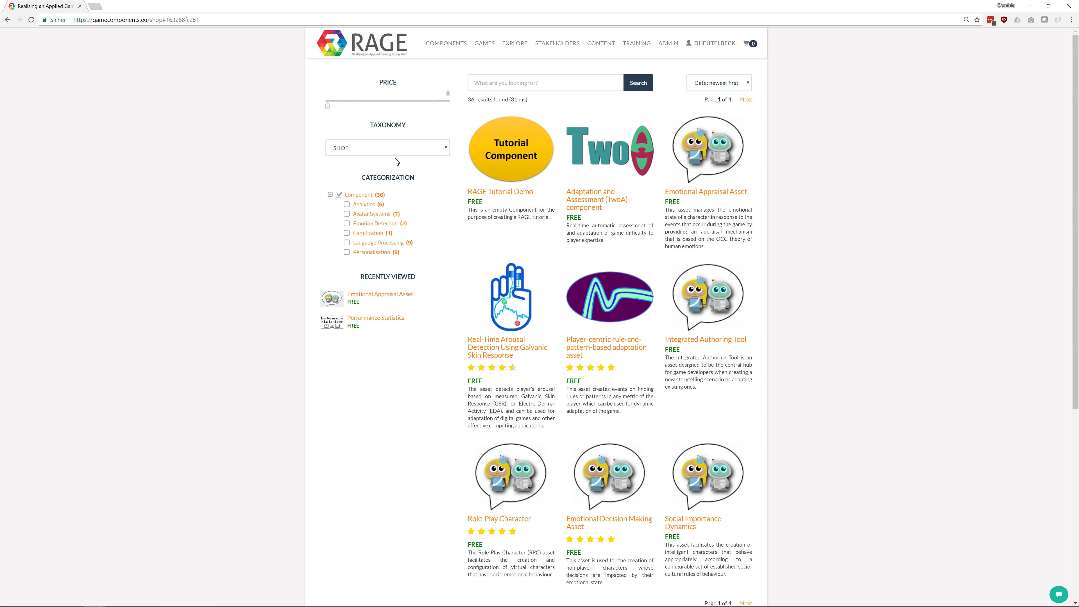
{"action": "left_click", "coordinate": [490, 196]}
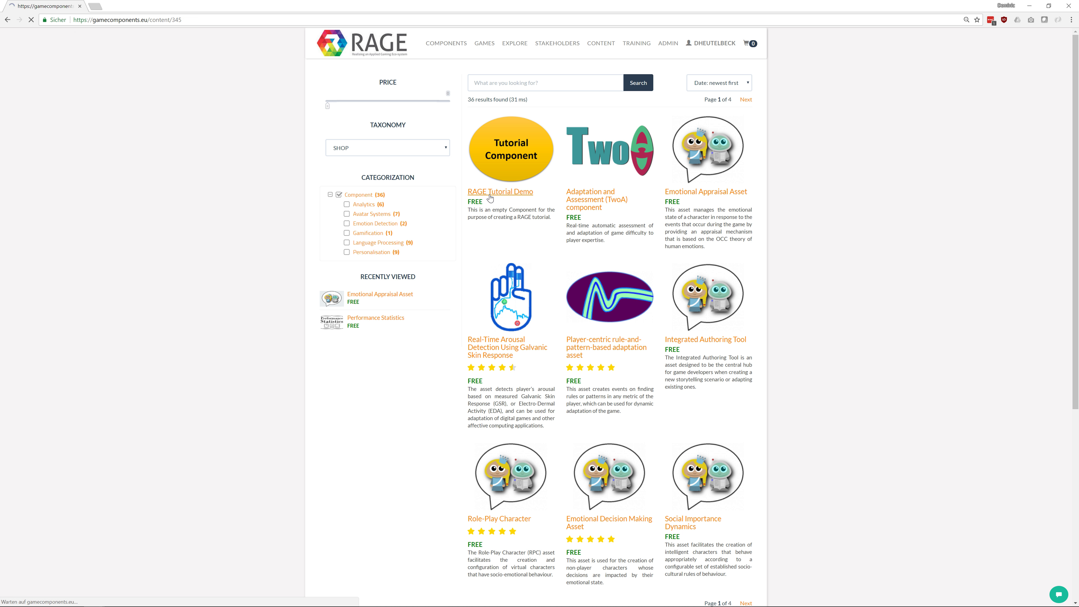